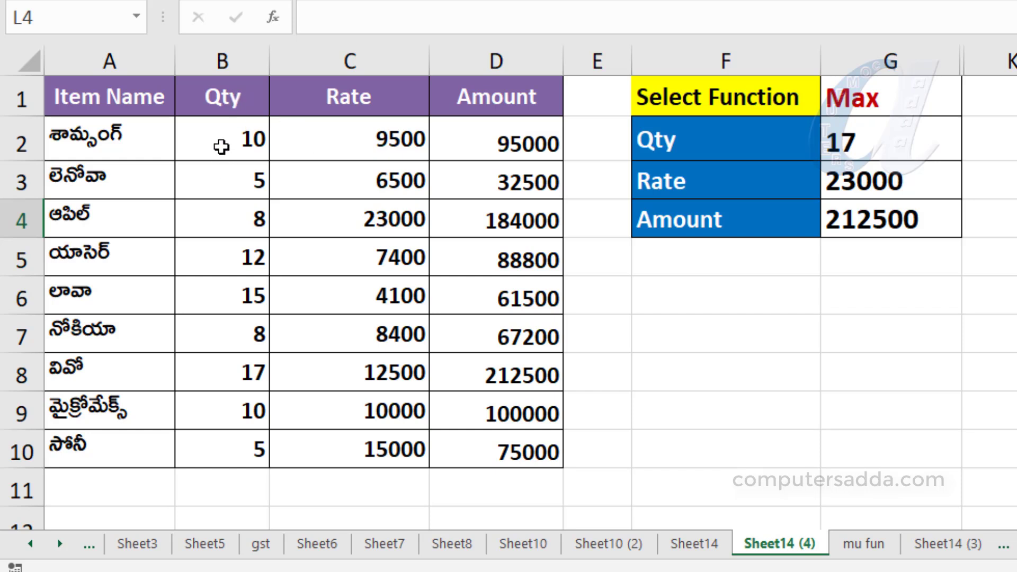
Step: Highlight the Qty, Rate and Amount values in B2:B10, C2:C10 and D2:D10 to review them
{"action": "left_click_drag", "start_coordinate": [221, 139], "coordinate": [228, 448]}
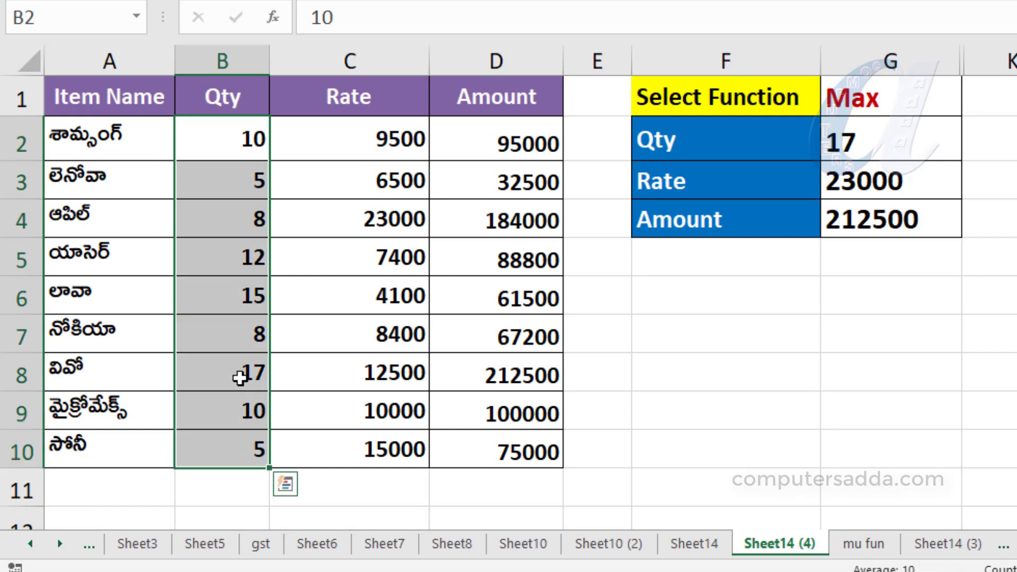
{"action": "left_click_drag", "start_coordinate": [327, 125], "coordinate": [339, 449]}
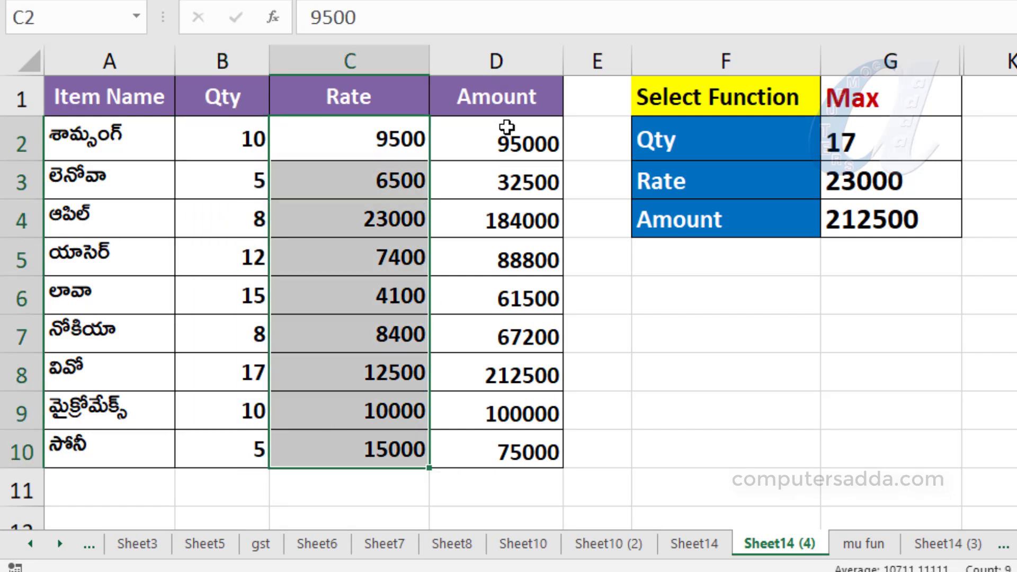
{"action": "left_click_drag", "start_coordinate": [466, 143], "coordinate": [472, 447]}
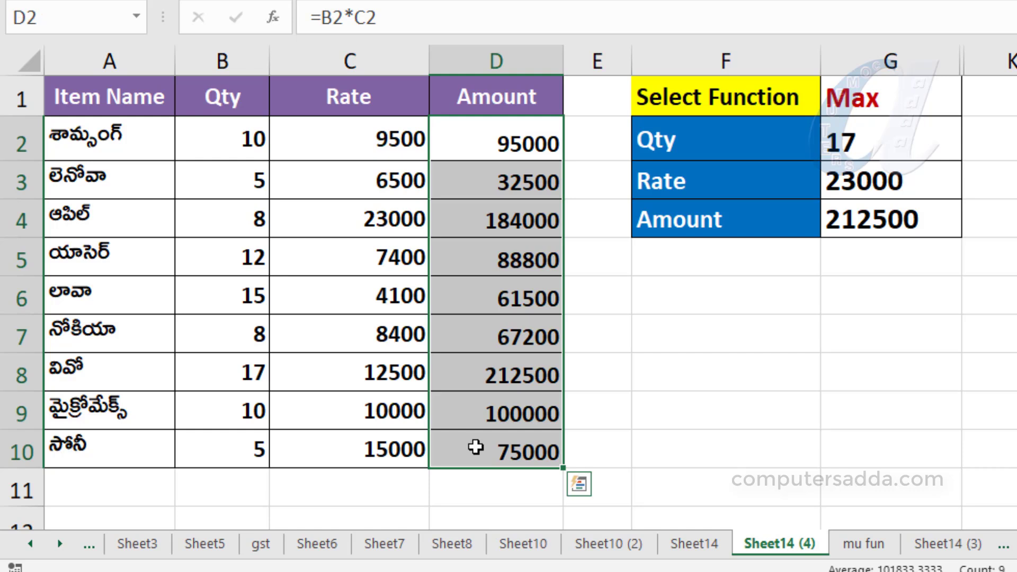
{"action": "left_click_drag", "start_coordinate": [217, 138], "coordinate": [227, 448]}
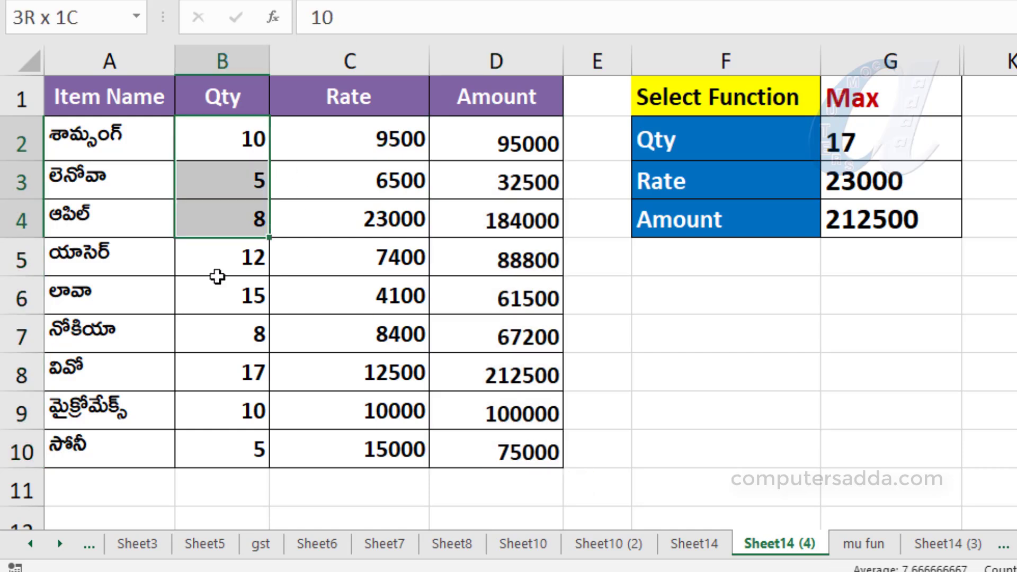
{"action": "left_click_drag", "start_coordinate": [339, 133], "coordinate": [339, 448]}
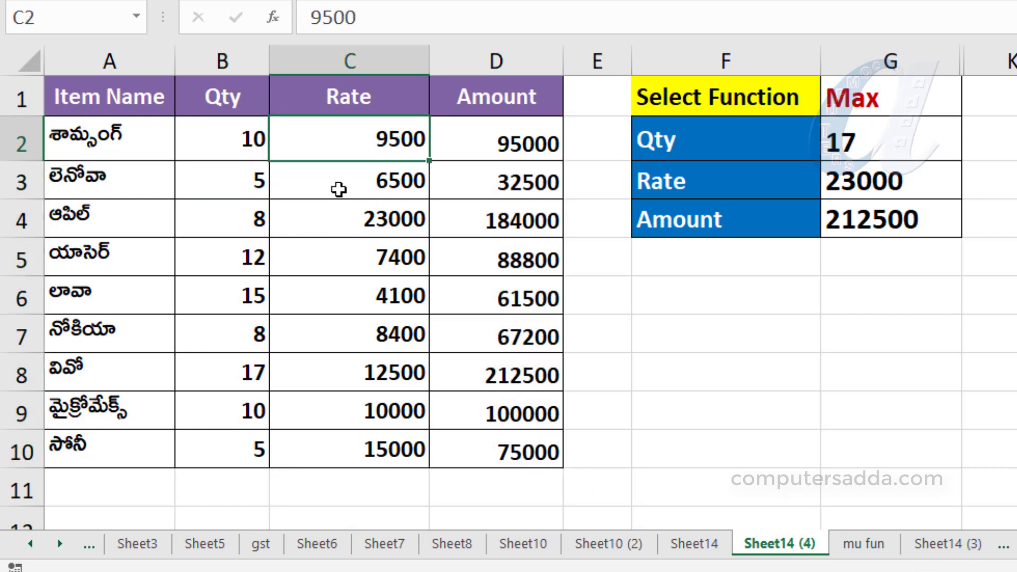
{"action": "left_click_drag", "start_coordinate": [467, 133], "coordinate": [484, 447]}
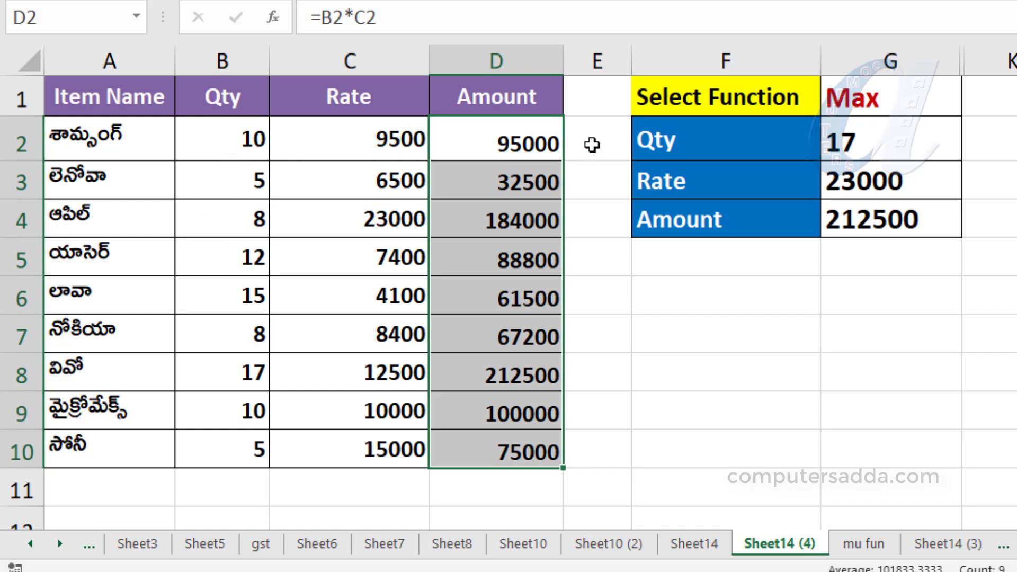
Step: Review the Select Function label, G1's chosen function and the SUBTOTAL formula behind G2
{"action": "left_click", "coordinate": [815, 98]}
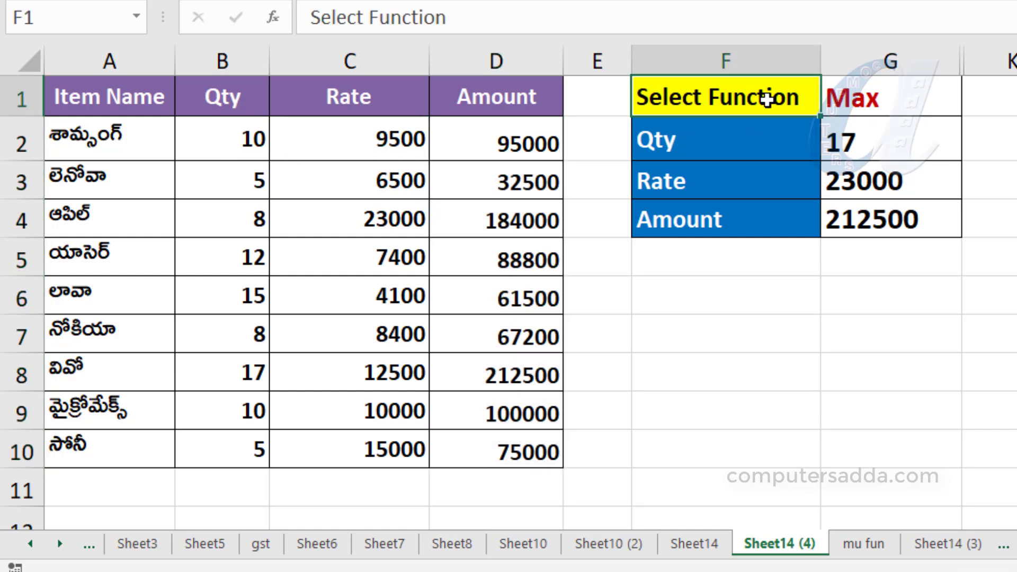
{"action": "left_click", "coordinate": [917, 100]}
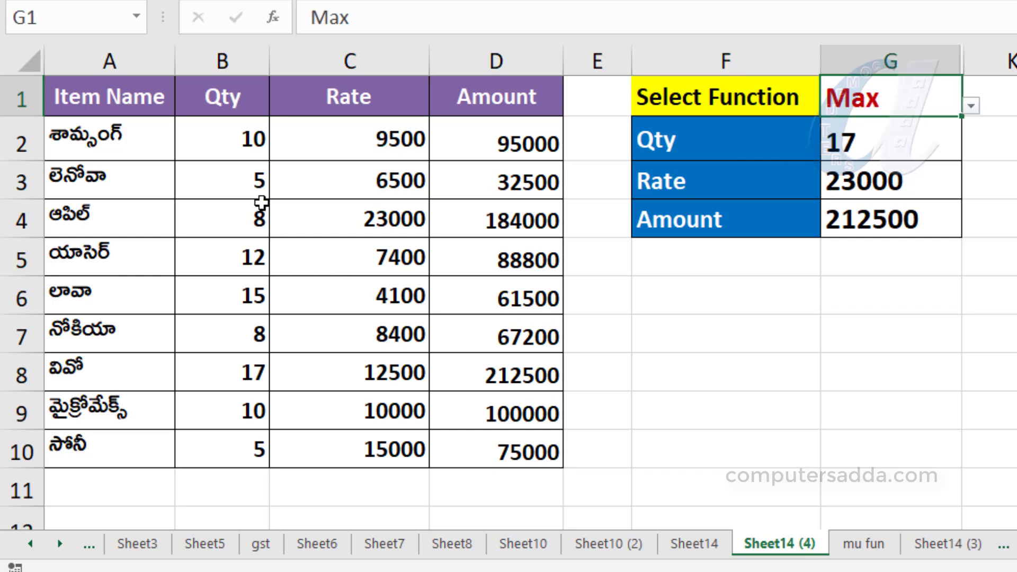
{"action": "left_click_drag", "start_coordinate": [228, 139], "coordinate": [233, 456]}
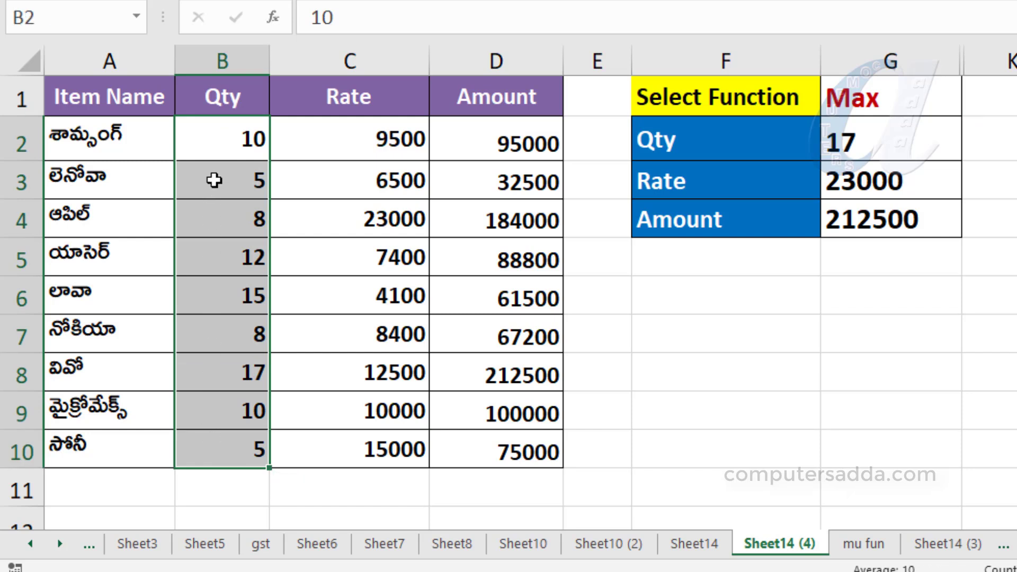
{"action": "left_click", "coordinate": [868, 136]}
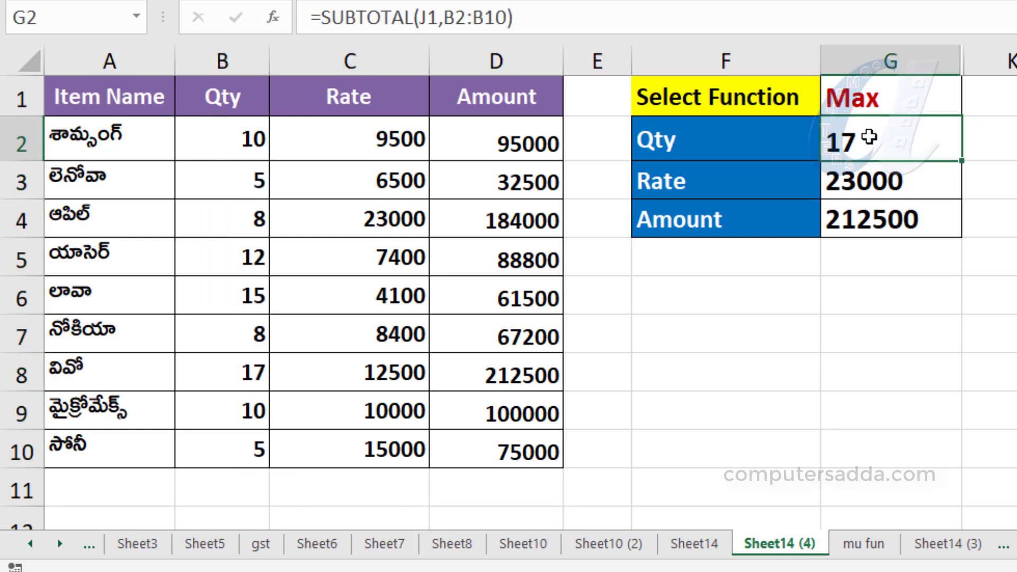
{"action": "left_click", "coordinate": [872, 97]}
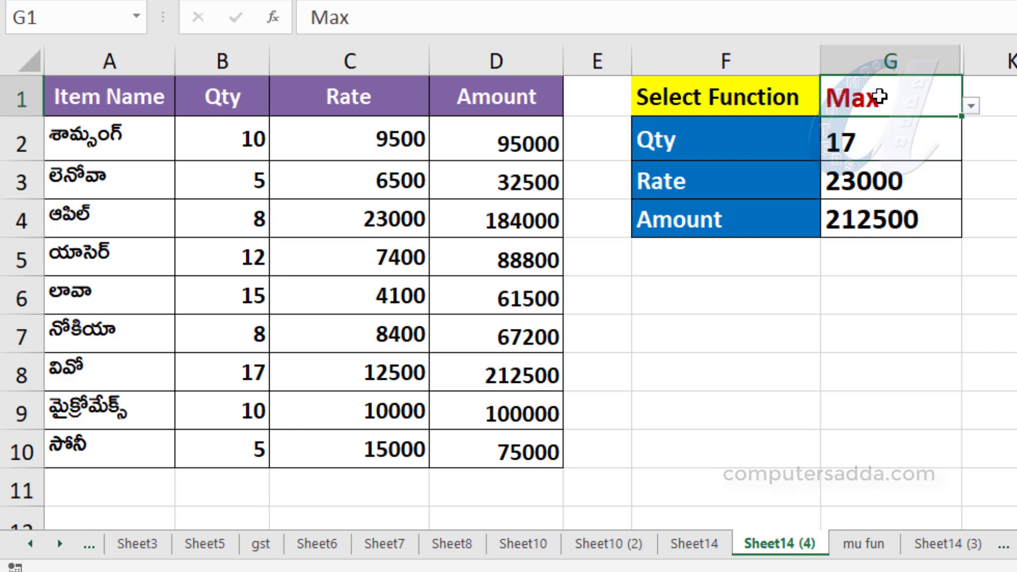
Step: Try Average, Min and Max from G1's dropdown, then settle on Sum
{"action": "left_click", "coordinate": [971, 106]}
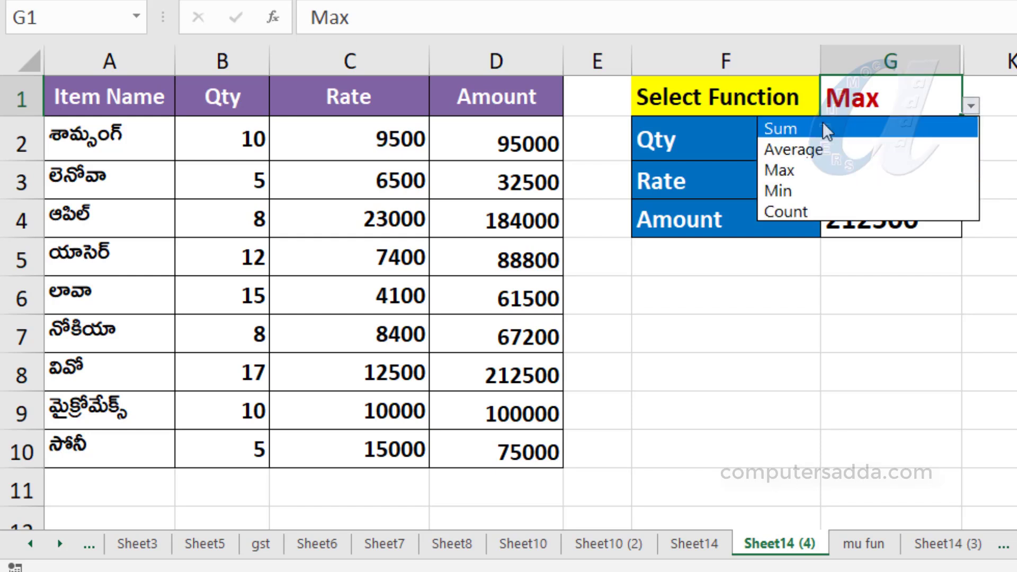
{"action": "key", "text": "Escape"}
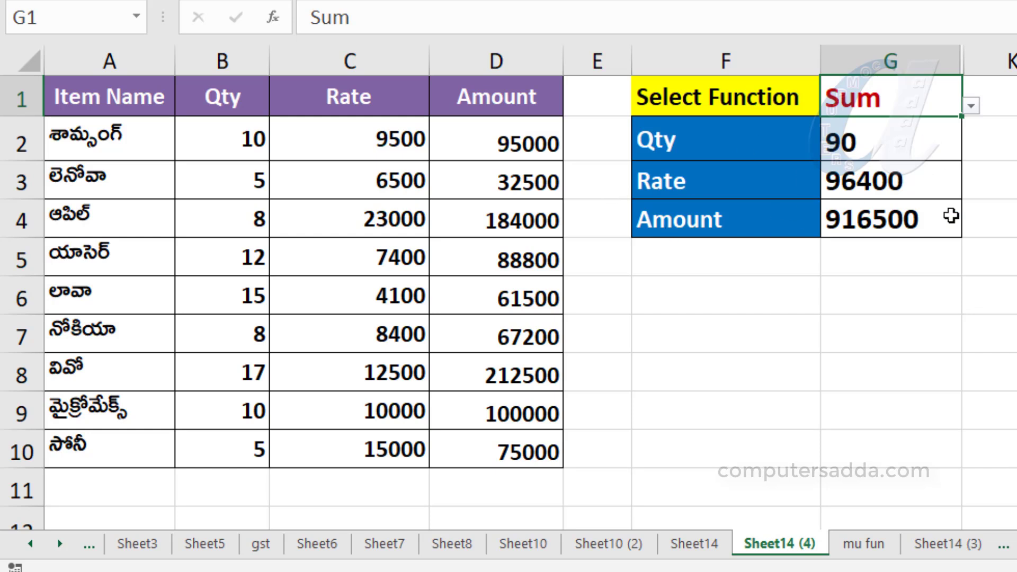
{"action": "left_click", "coordinate": [972, 106]}
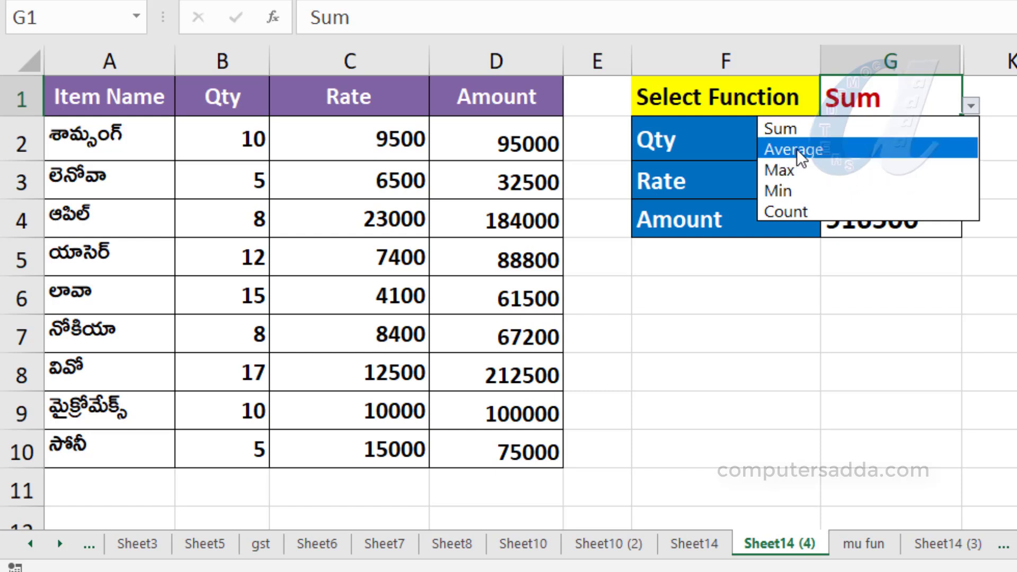
{"action": "left_click", "coordinate": [895, 151]}
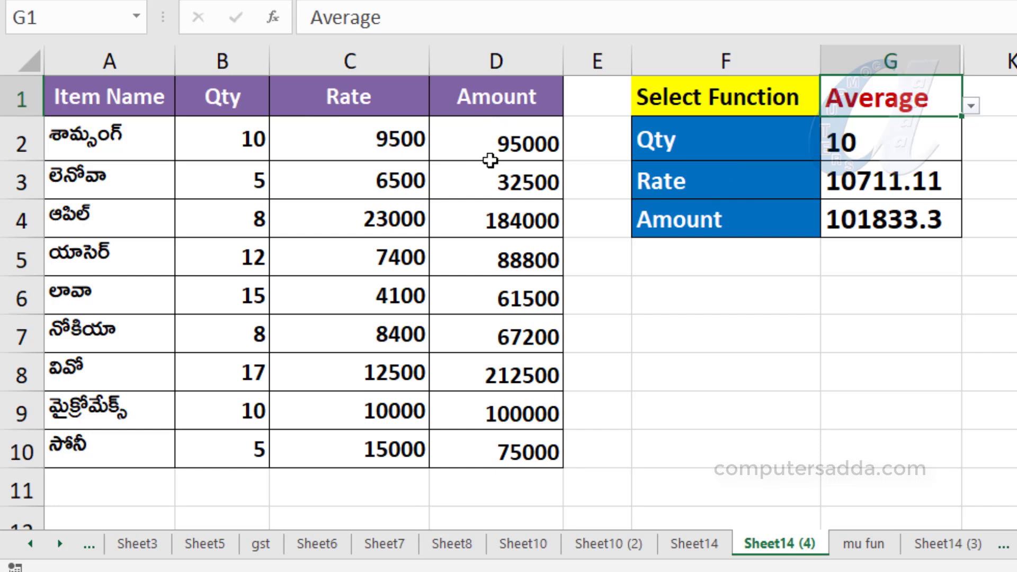
{"action": "left_click", "coordinate": [973, 107]}
{"action": "left_click", "coordinate": [802, 190]}
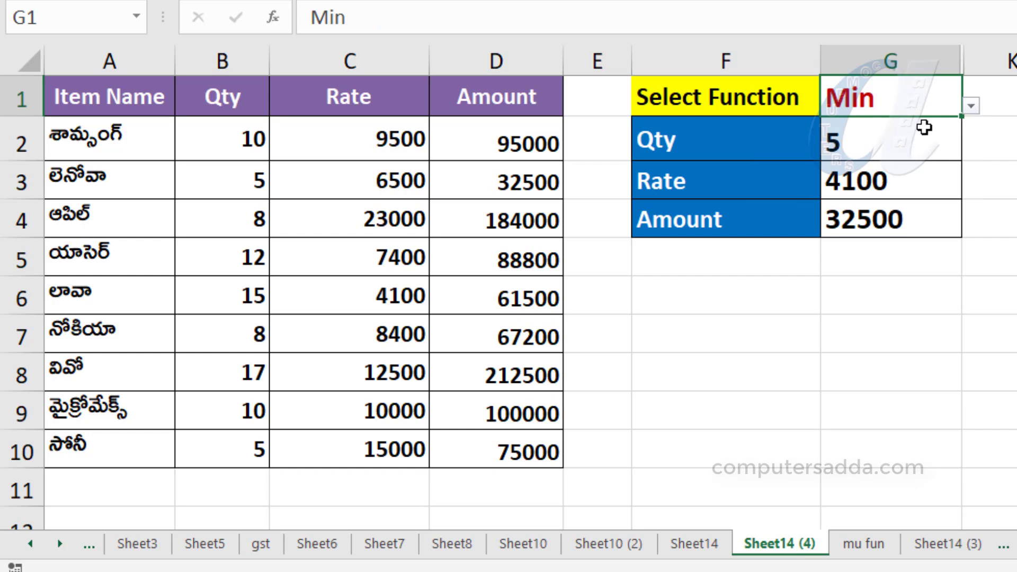
{"action": "left_click", "coordinate": [973, 105]}
{"action": "left_click", "coordinate": [816, 167]}
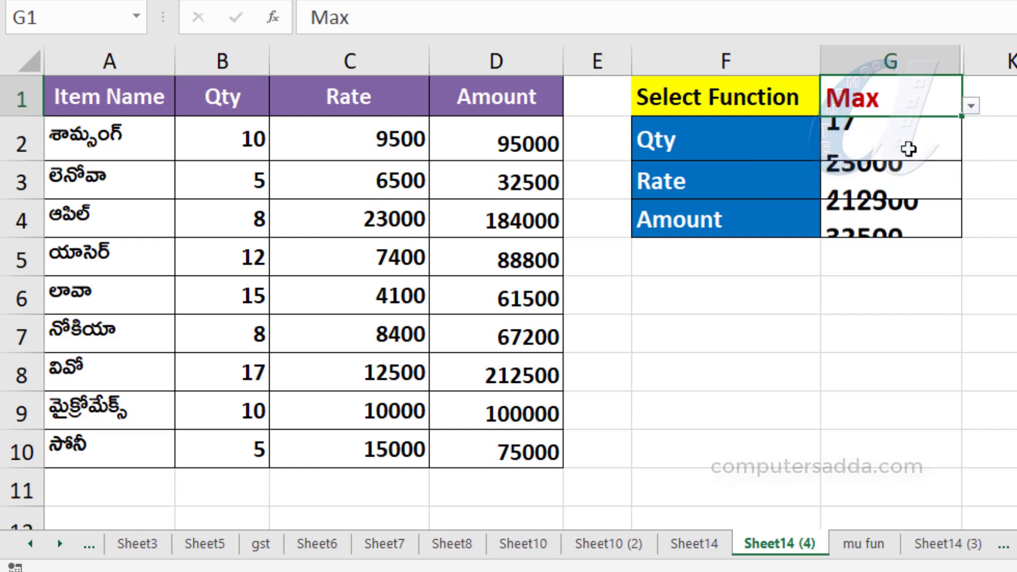
{"action": "left_click", "coordinate": [973, 106]}
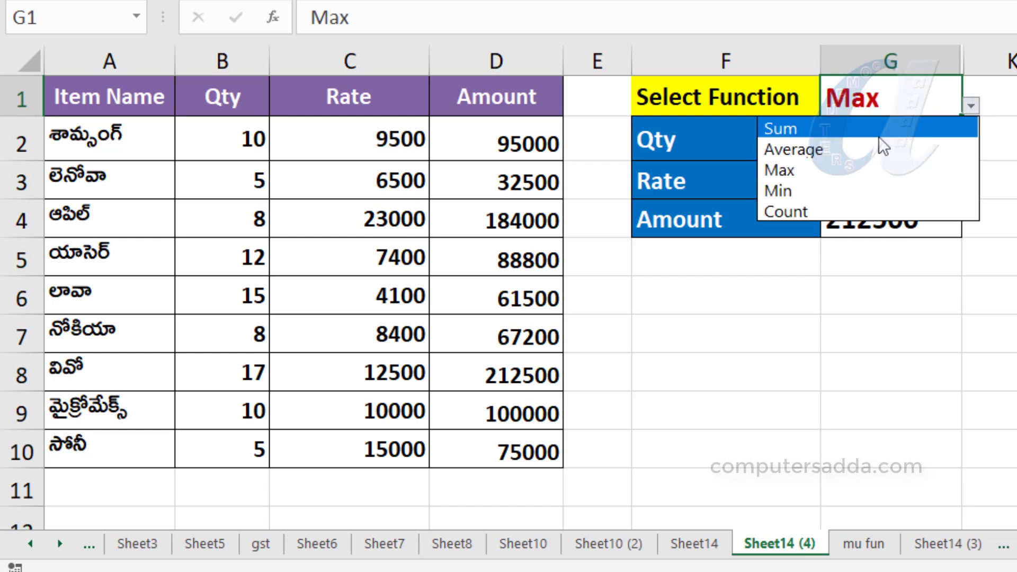
{"action": "left_click", "coordinate": [783, 129]}
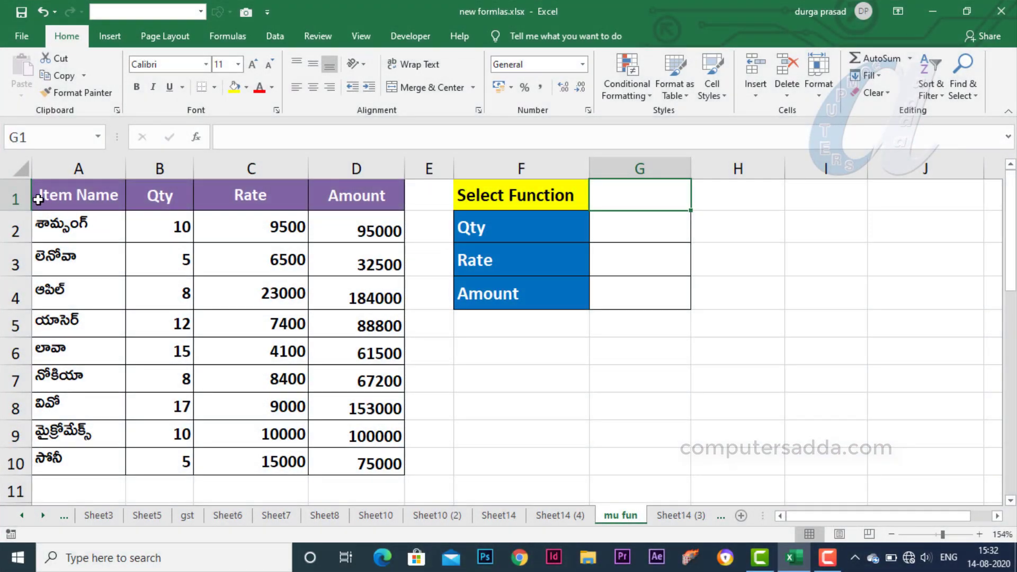
{"action": "left_click_drag", "start_coordinate": [39, 200], "coordinate": [370, 461]}
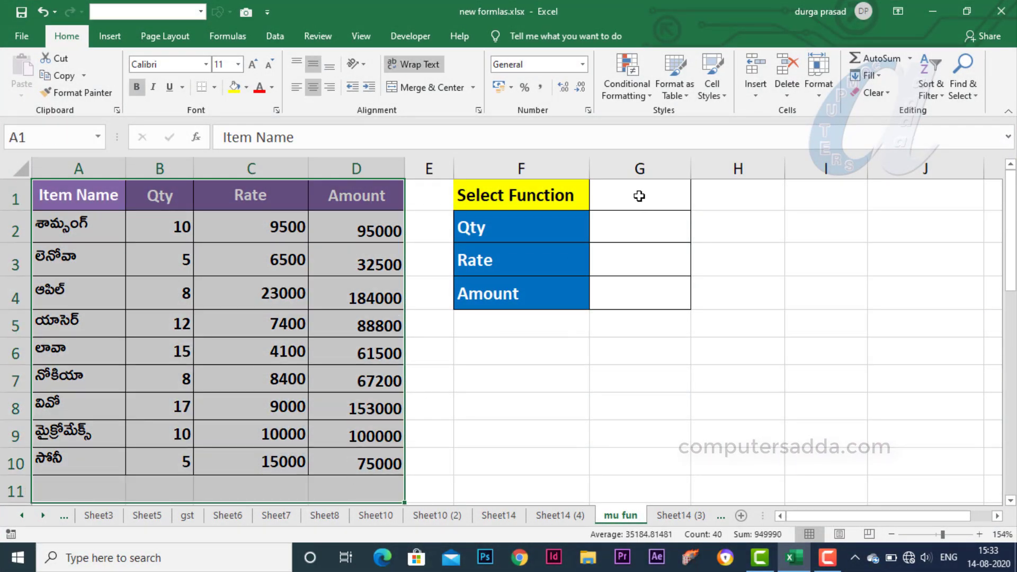
{"action": "left_click_drag", "start_coordinate": [639, 196], "coordinate": [644, 294]}
{"action": "mouse_move", "coordinate": [484, 195]}
{"action": "left_mouse_down"}
{"action": "mouse_move", "coordinate": [524, 238]}
{"action": "mouse_move", "coordinate": [493, 298]}
{"action": "left_mouse_up"}
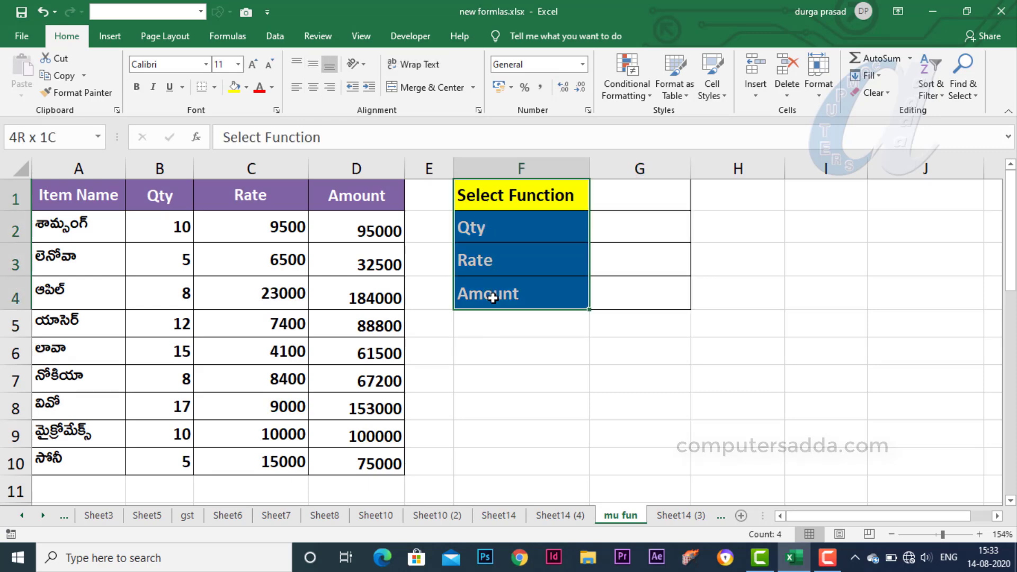
{"action": "left_click", "coordinate": [637, 193]}
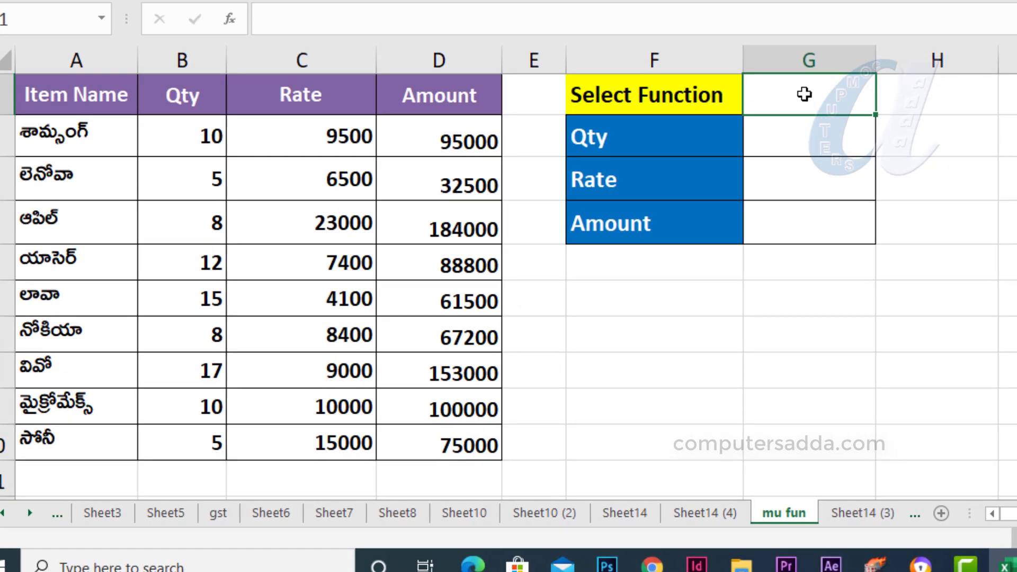
{"action": "left_click", "coordinate": [798, 139]}
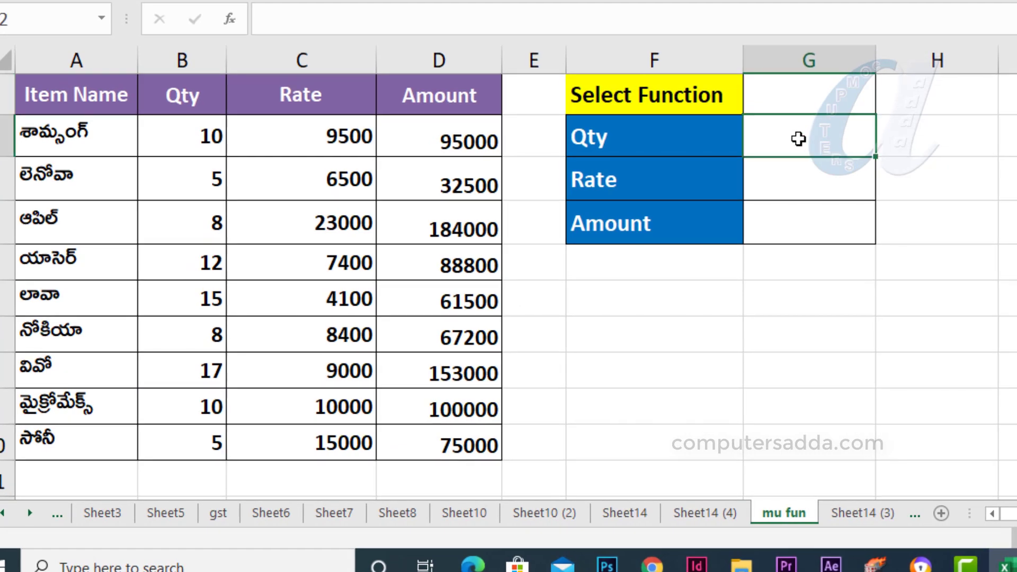
{"action": "left_click", "coordinate": [796, 179]}
{"action": "left_click", "coordinate": [783, 234]}
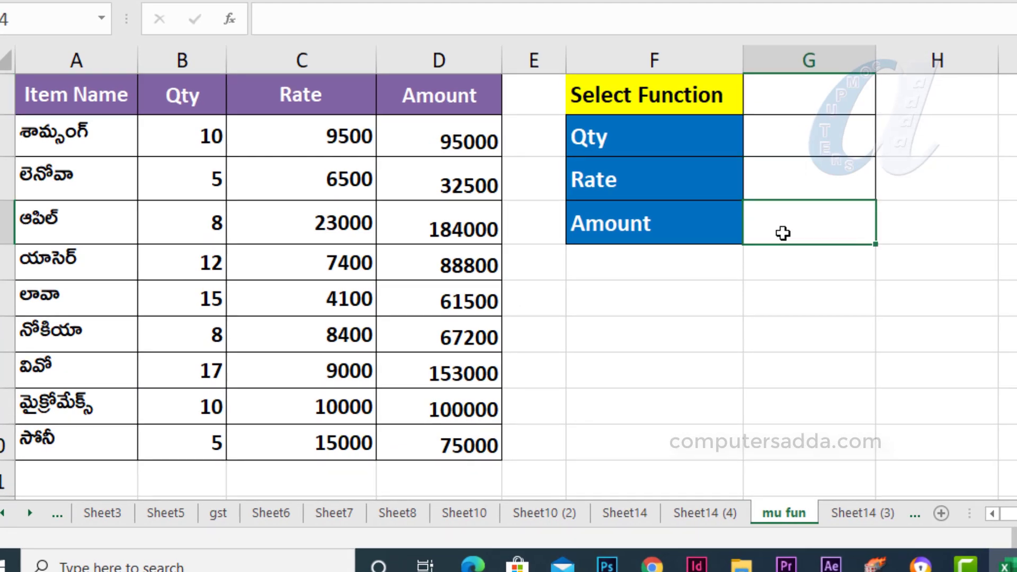
{"action": "left_click", "coordinate": [812, 134]}
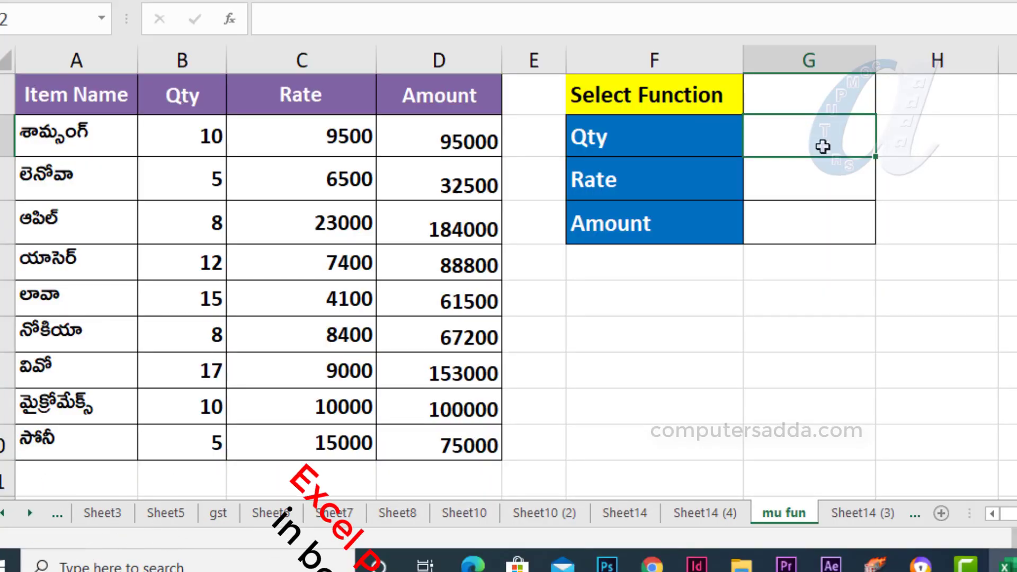
Step: Enter =SUBTOTAL(109,B2:B10) in the Qty result cell G3
{"action": "type", "text": "="}
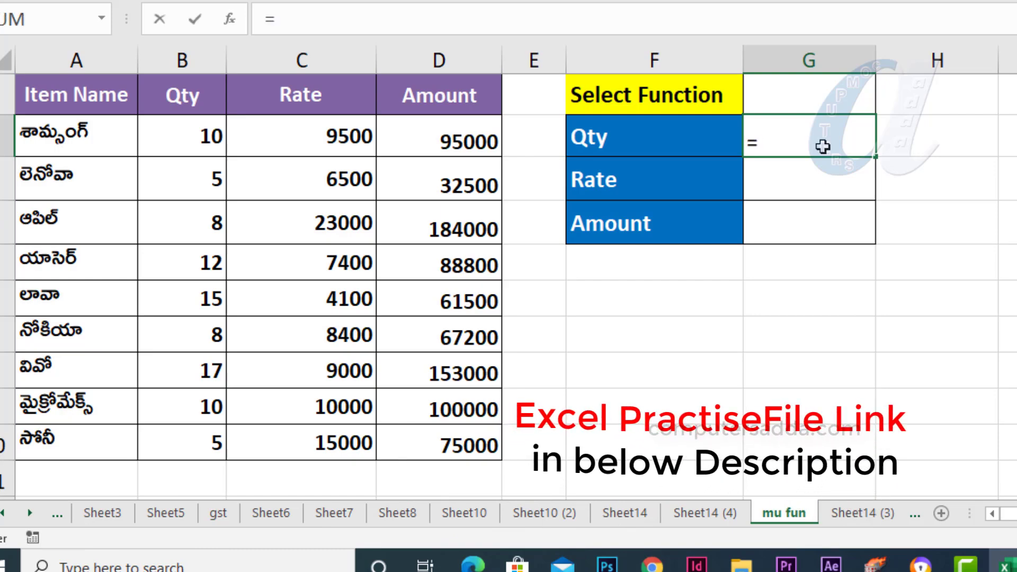
{"action": "type", "text": "sub"}
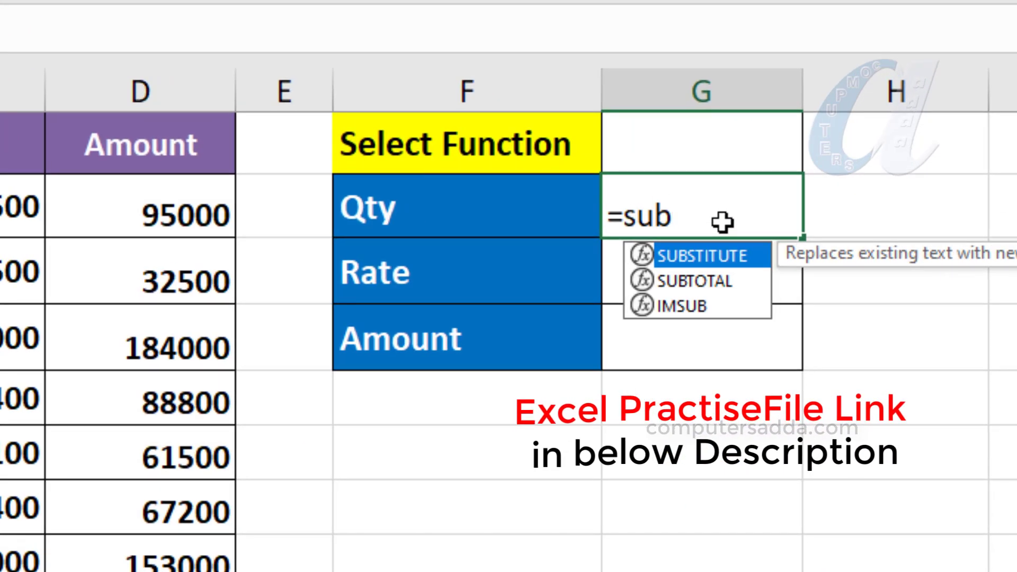
{"action": "key", "text": "Down"}
{"action": "key", "text": "Tab"}
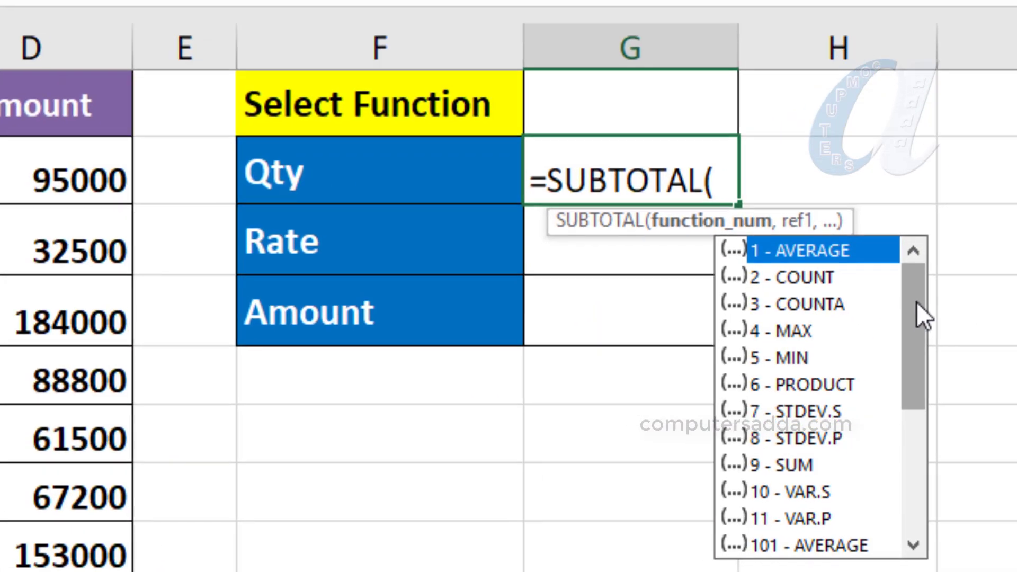
{"action": "left_click_drag", "start_coordinate": [917, 301], "coordinate": [837, 446]}
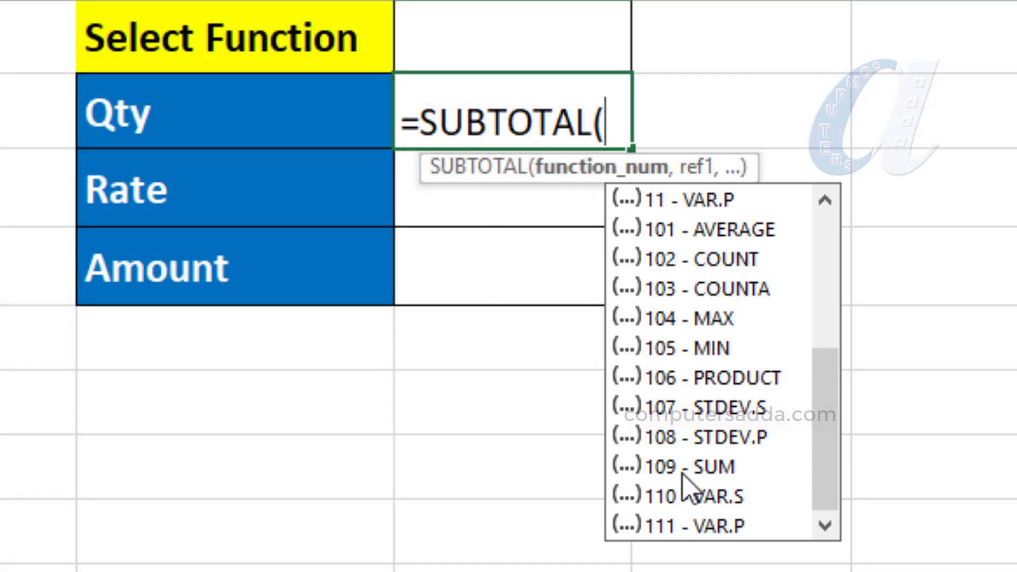
{"action": "type", "text": "109"}
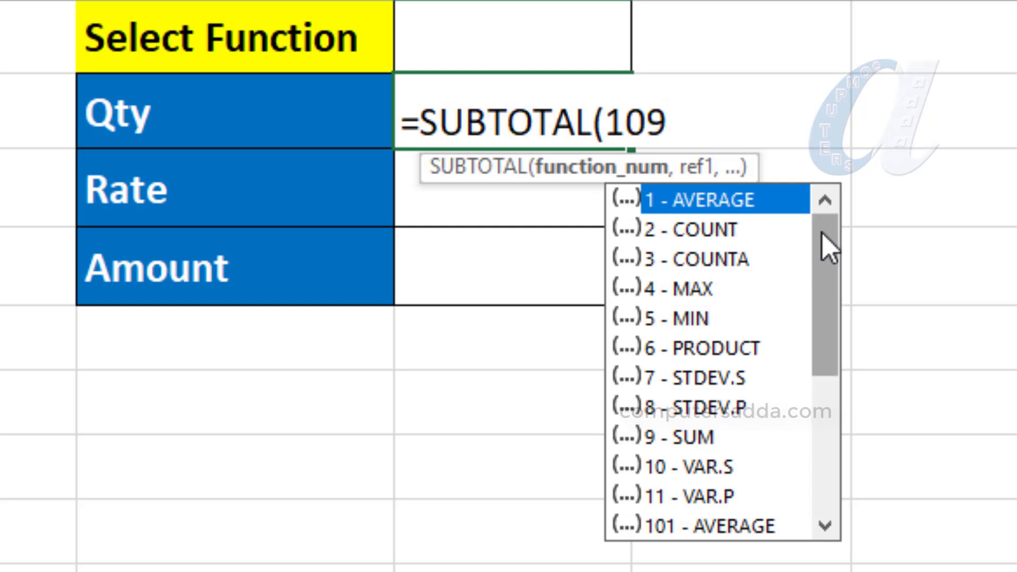
{"action": "left_click_drag", "start_coordinate": [826, 246], "coordinate": [835, 513]}
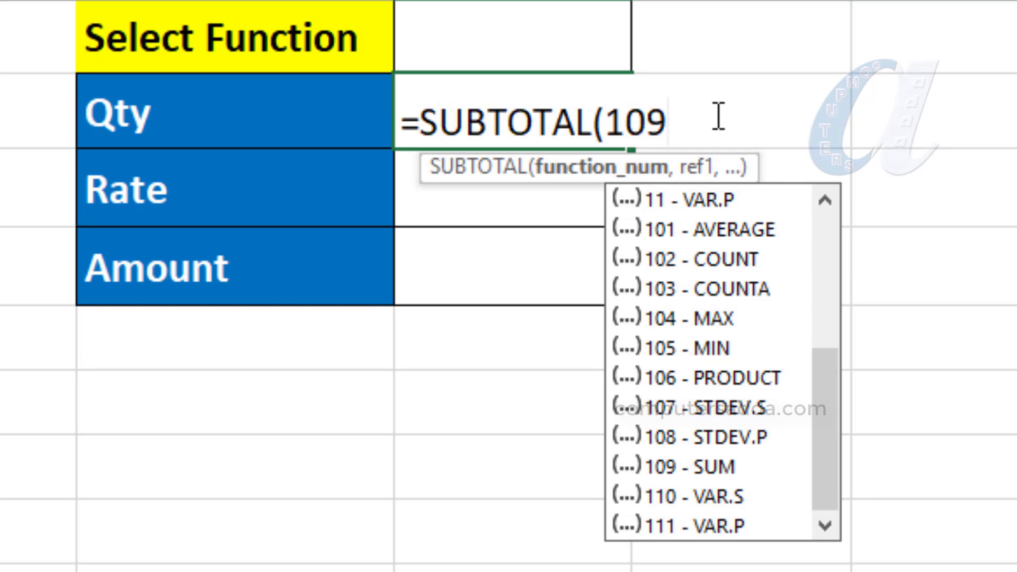
{"action": "type", "text": ","}
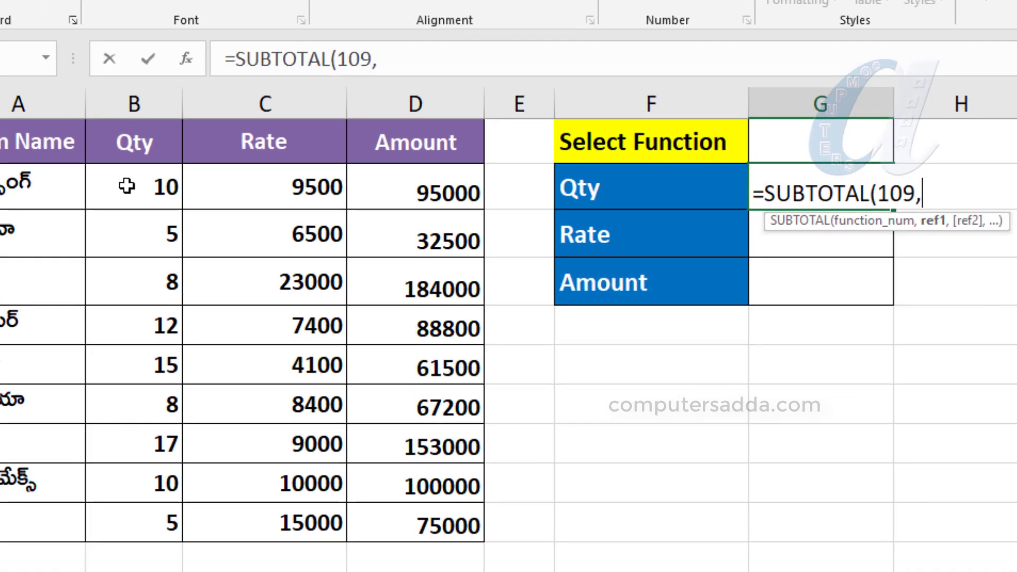
{"action": "left_click_drag", "start_coordinate": [127, 187], "coordinate": [120, 521]}
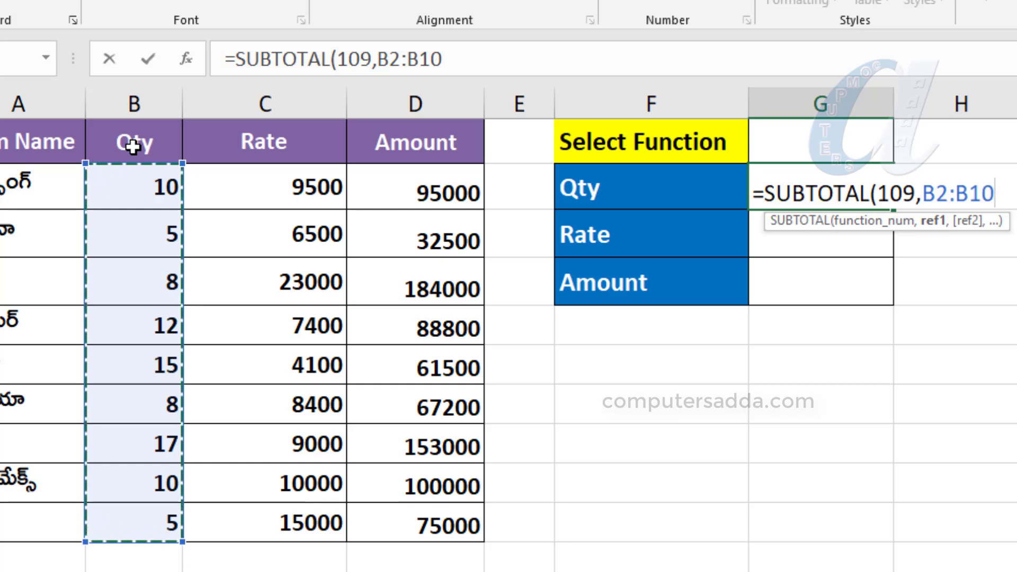
{"action": "type", "text": ")"}
{"action": "key", "text": "Return"}
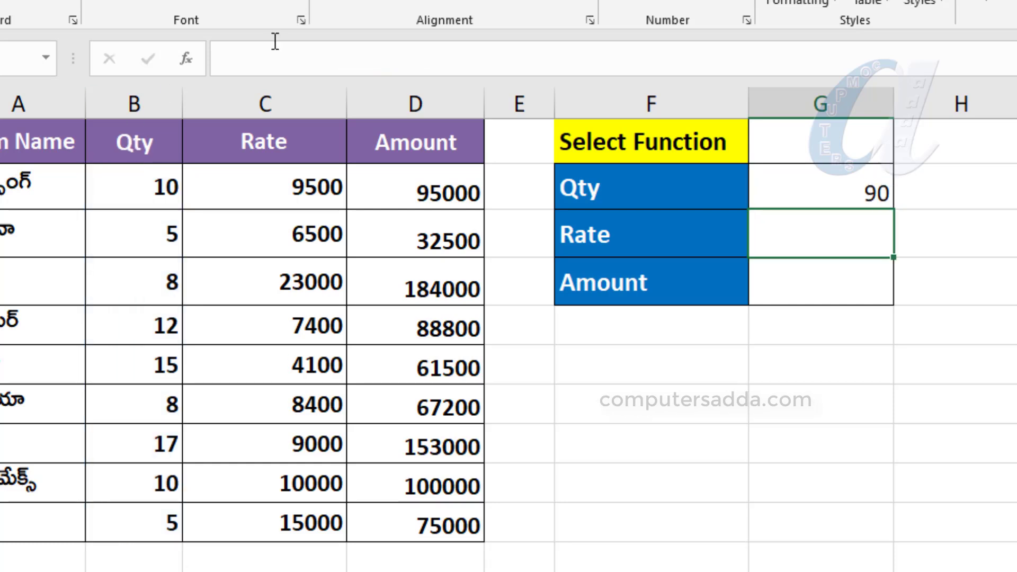
Step: Check the Qty formula's function number 109, then confirm it
{"action": "left_click", "coordinate": [807, 188]}
{"action": "double_click", "coordinate": [808, 186]}
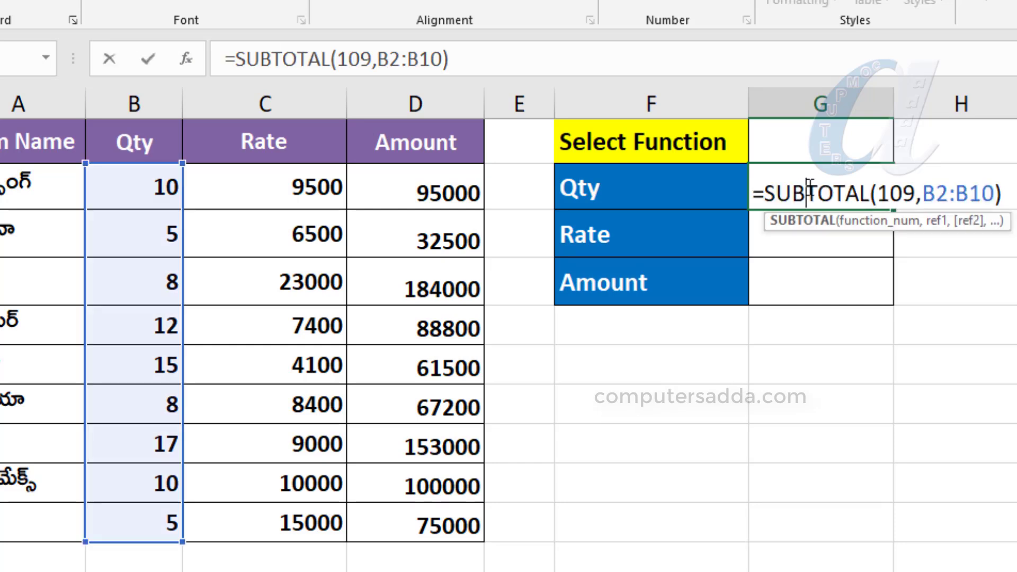
{"action": "left_click_drag", "start_coordinate": [880, 194], "coordinate": [918, 196]}
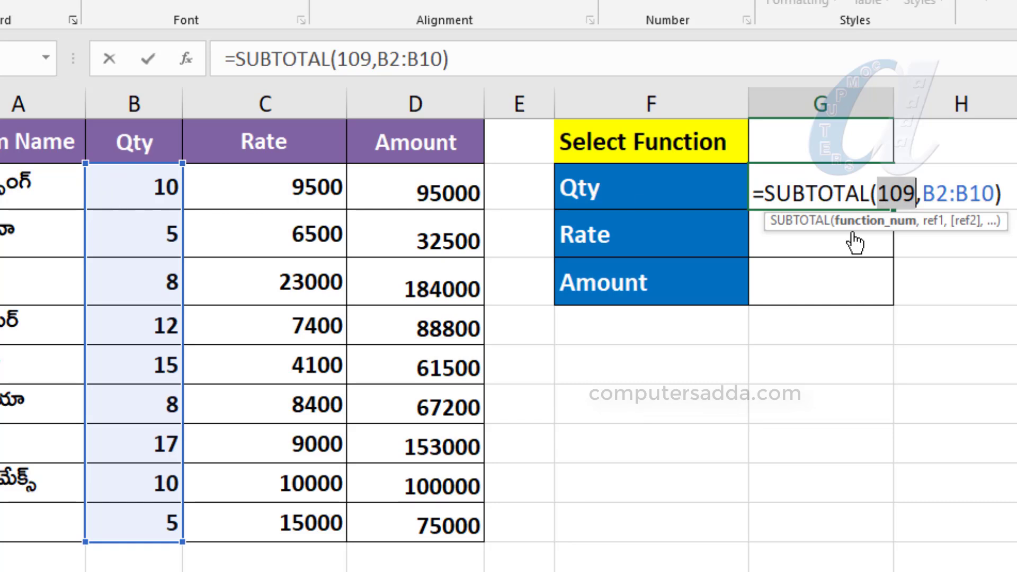
{"action": "key", "text": "Return"}
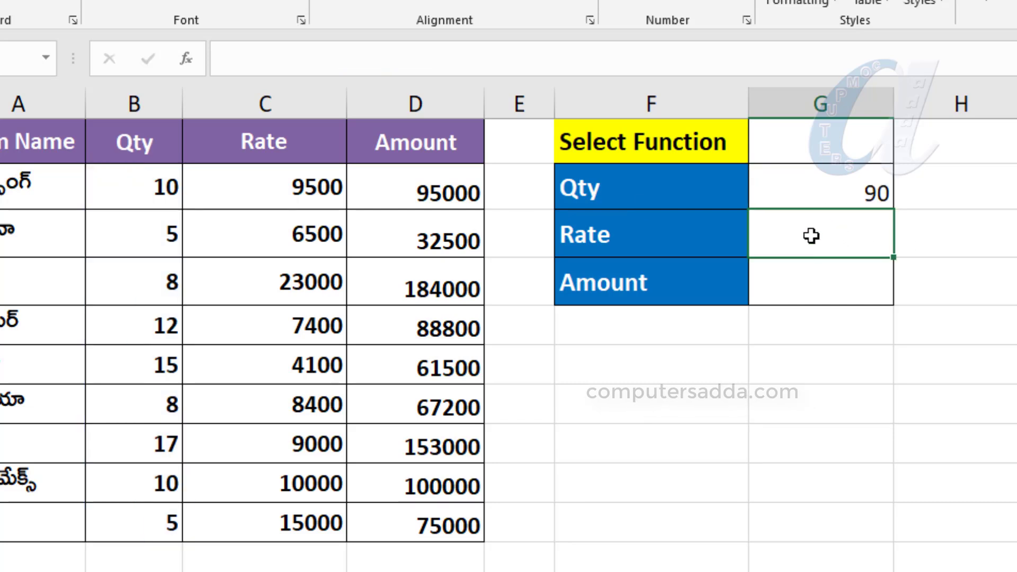
Step: Enter =SUBTOTAL(109,C2:C10) for the Rate result, giving 92900
{"action": "type", "text": "=s"}
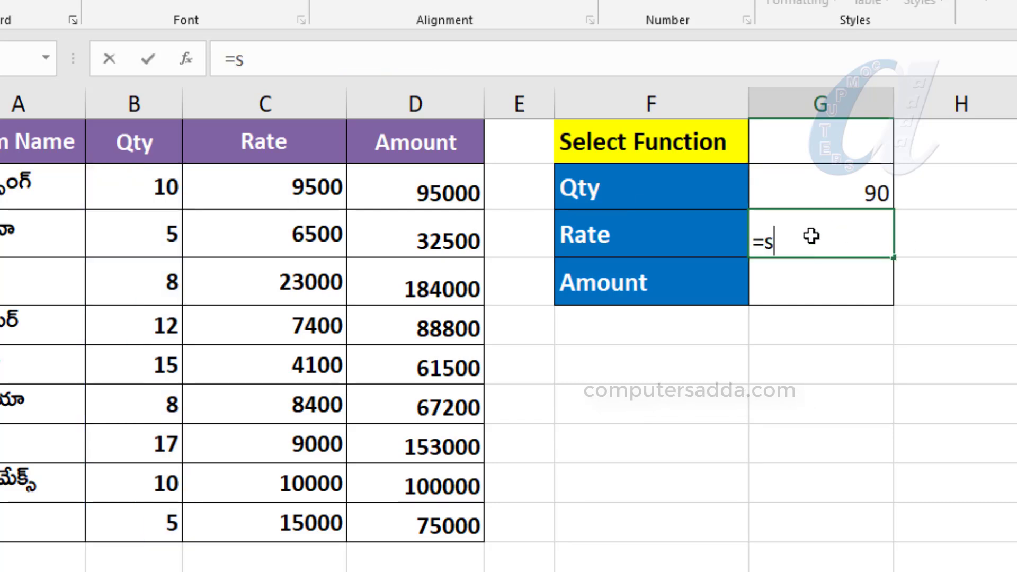
{"action": "type", "text": "ubt"}
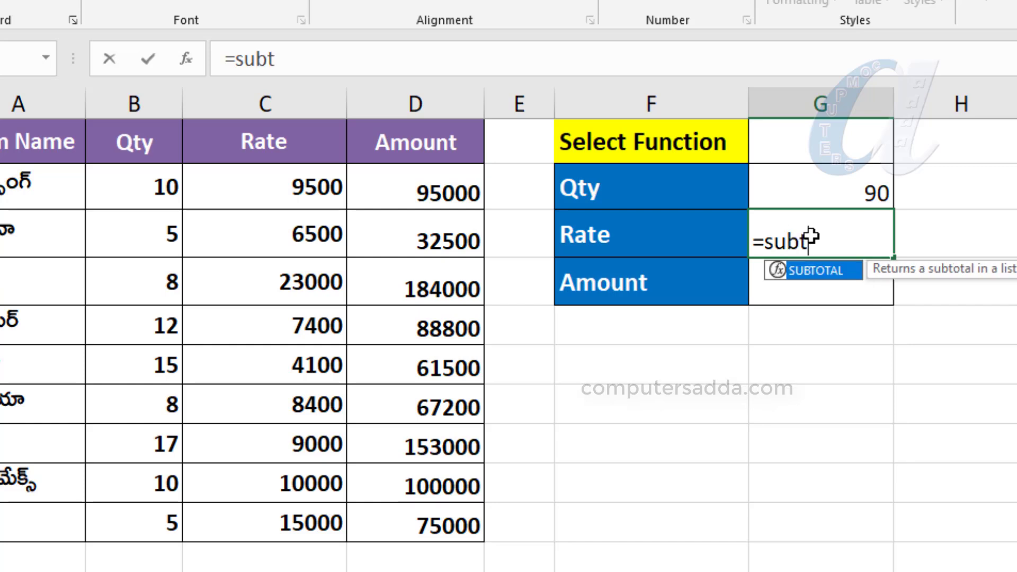
{"action": "key", "text": "Tab"}
{"action": "type", "text": "1"}
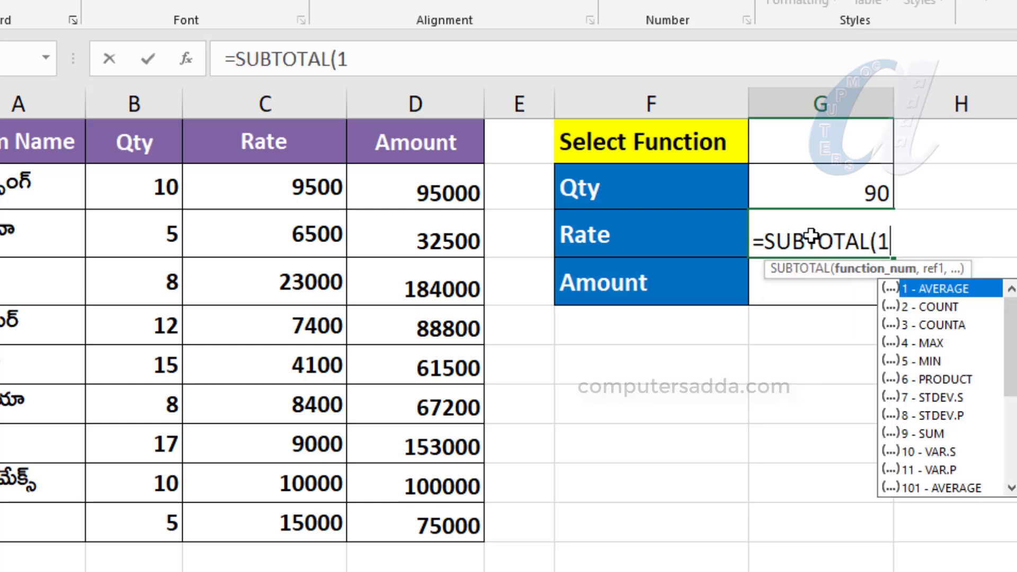
{"action": "type", "text": "09,"}
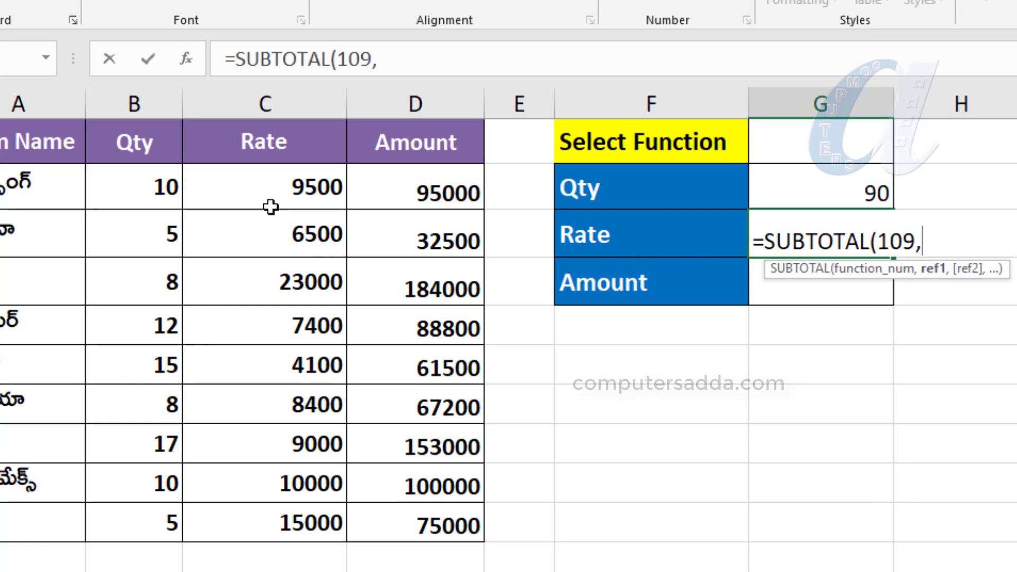
{"action": "left_click_drag", "start_coordinate": [261, 180], "coordinate": [246, 528]}
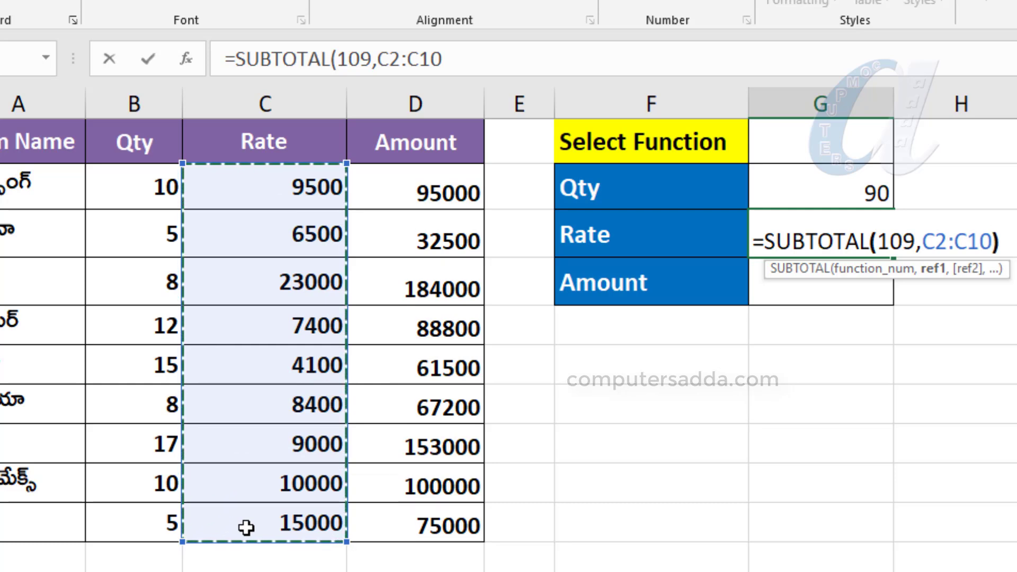
{"action": "key", "text": "Return"}
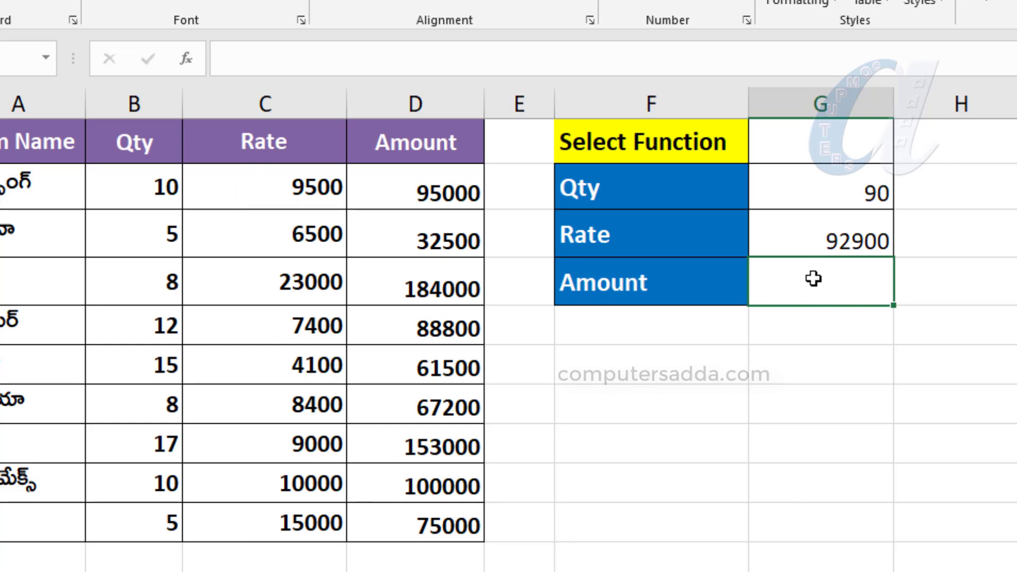
Step: Enter =SUBTOTAL(109,D2:D10) for the Amount result, giving 857000
{"action": "type", "text": "=s"}
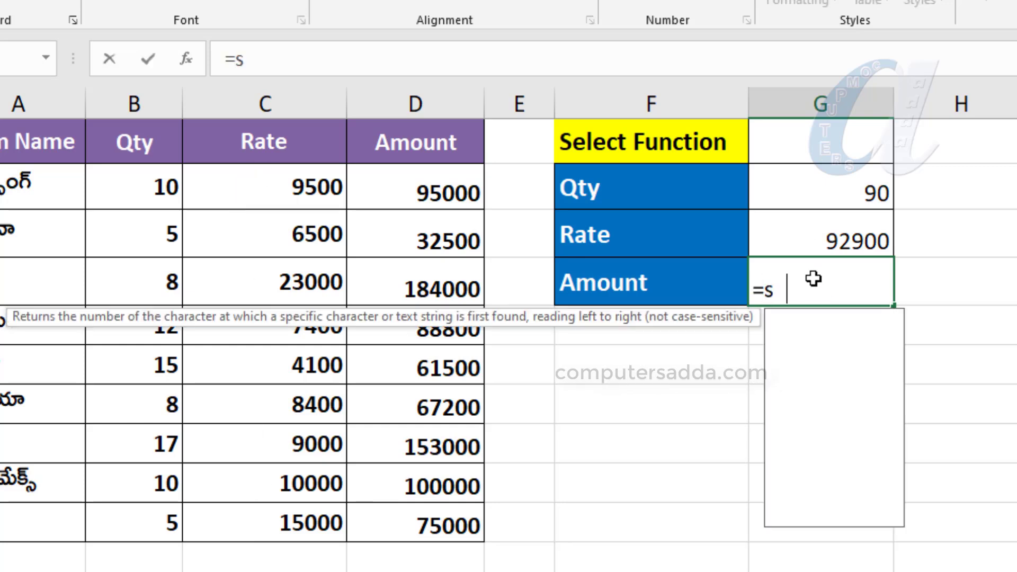
{"action": "type", "text": "ubt"}
{"action": "key", "text": "Tab"}
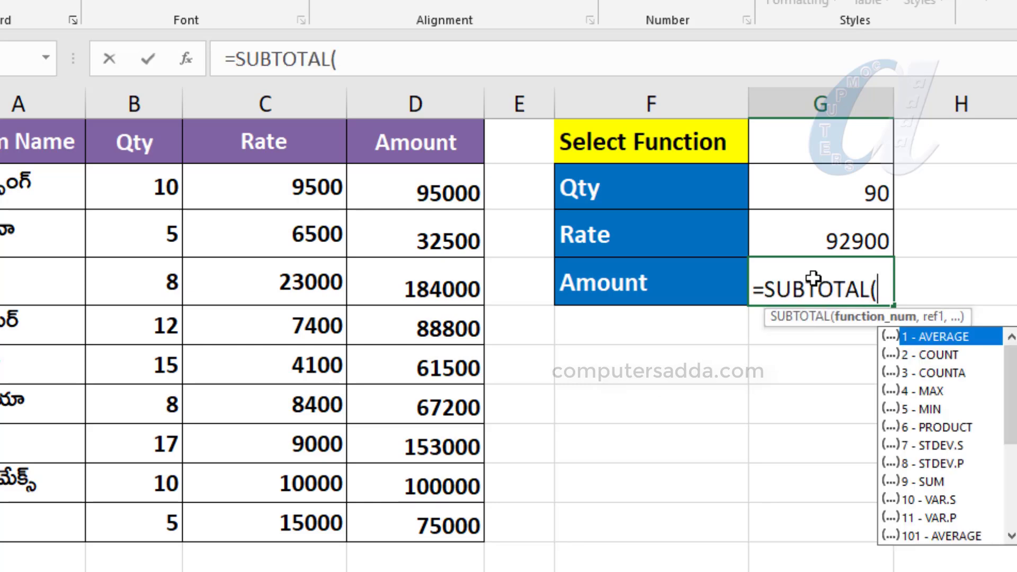
{"action": "type", "text": "109 "}
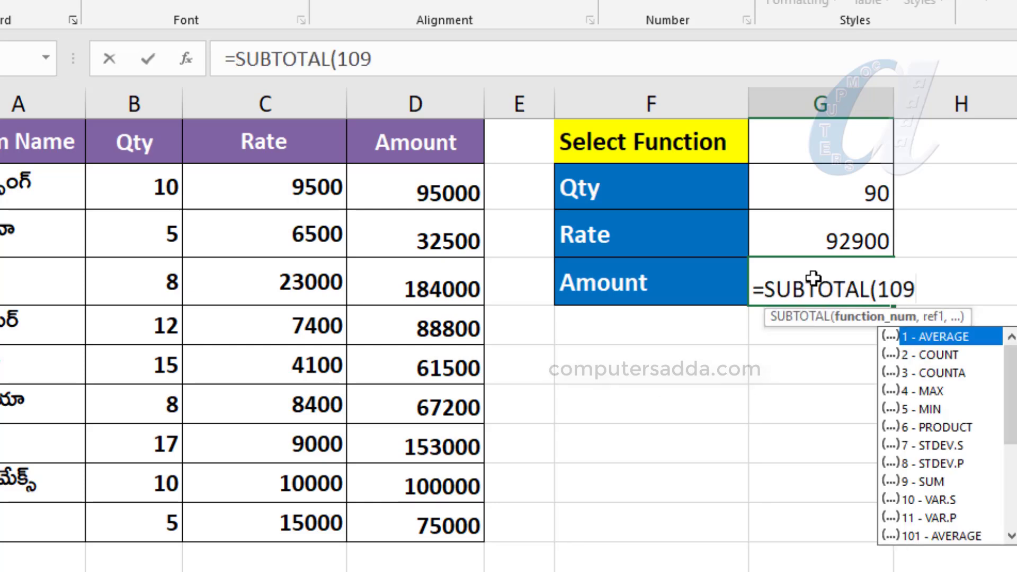
{"action": "type", "text": ","}
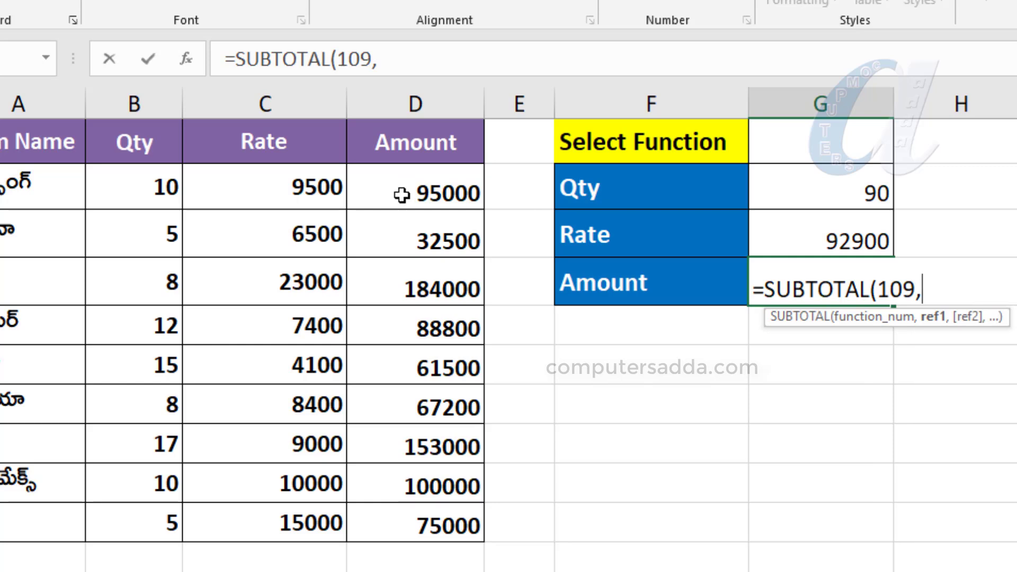
{"action": "left_click_drag", "start_coordinate": [399, 193], "coordinate": [408, 515]}
{"action": "type", "text": ")"}
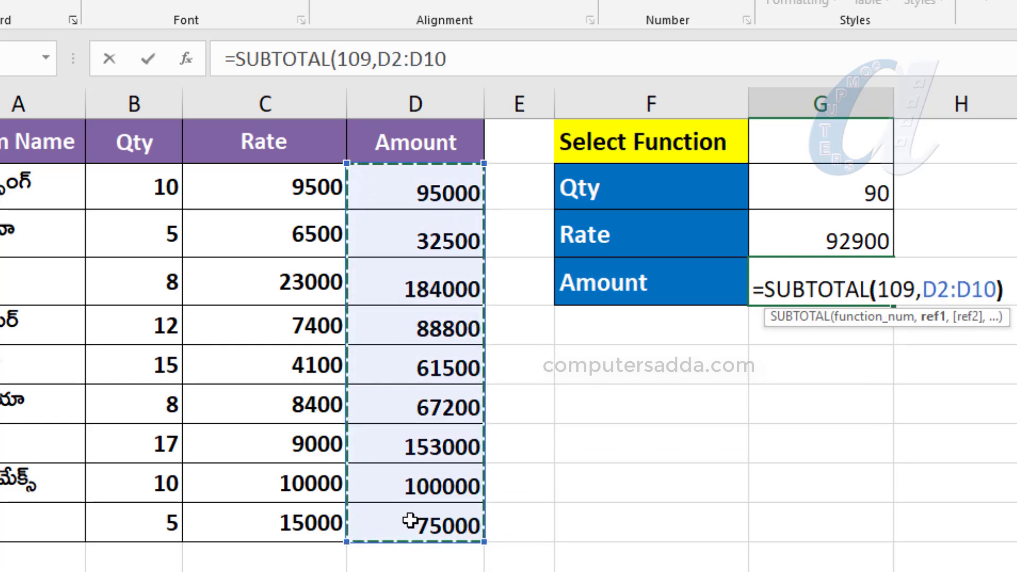
{"action": "key", "text": "Return"}
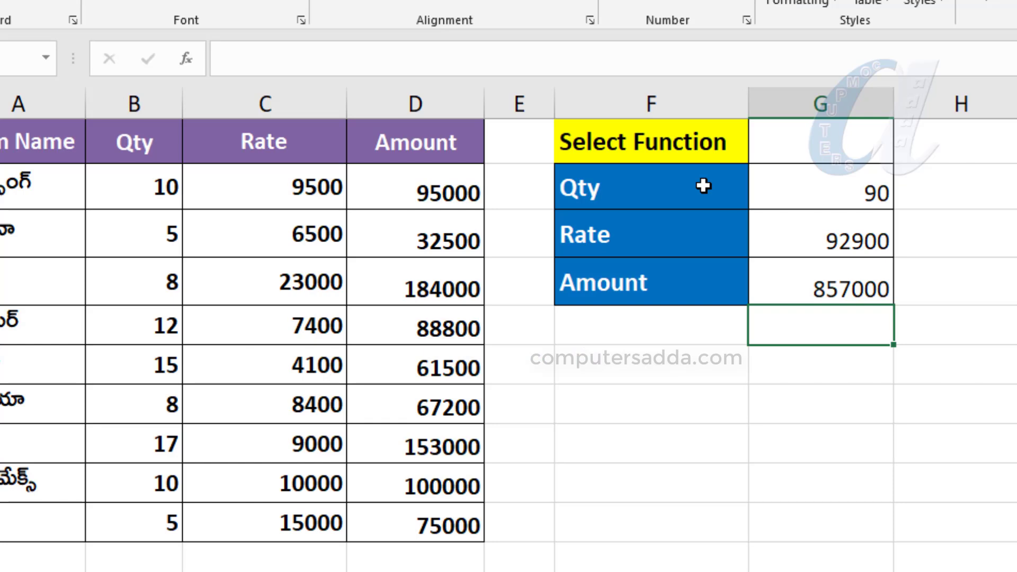
Step: Change the Qty formula's function number from 109 to 104
{"action": "double_click", "coordinate": [815, 185]}
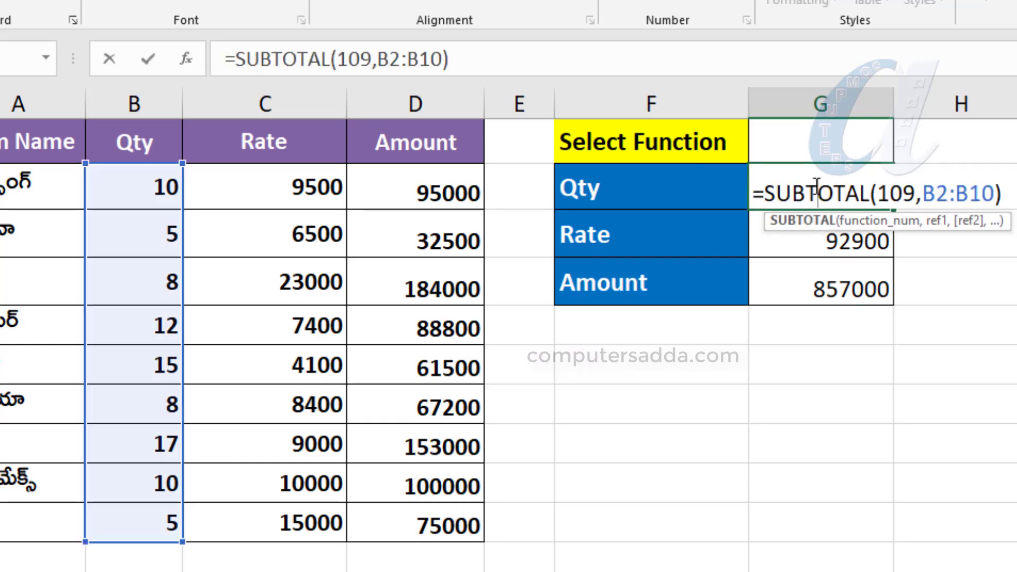
{"action": "left_click_drag", "start_coordinate": [878, 191], "coordinate": [917, 196]}
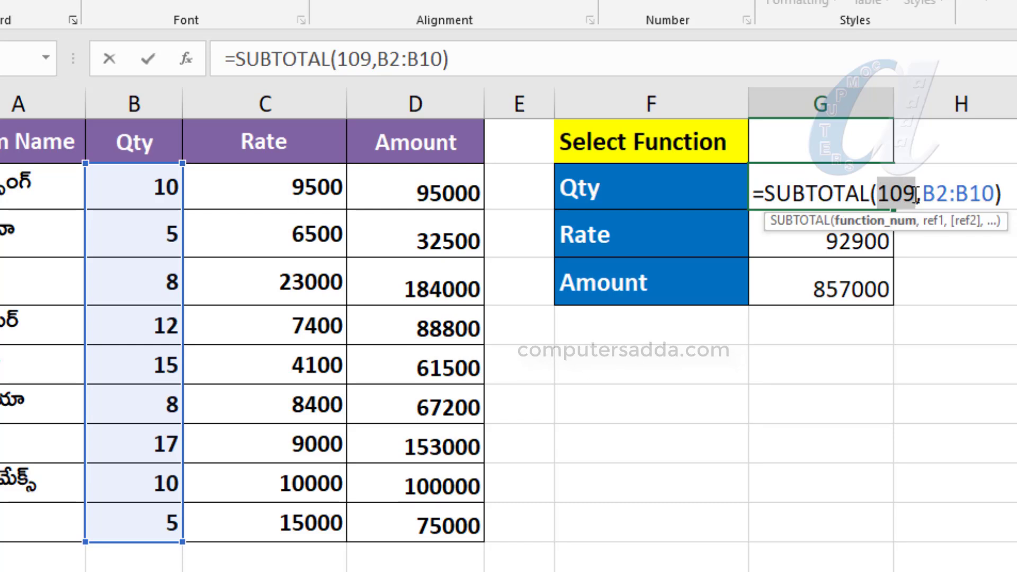
{"action": "type", "text": "10"}
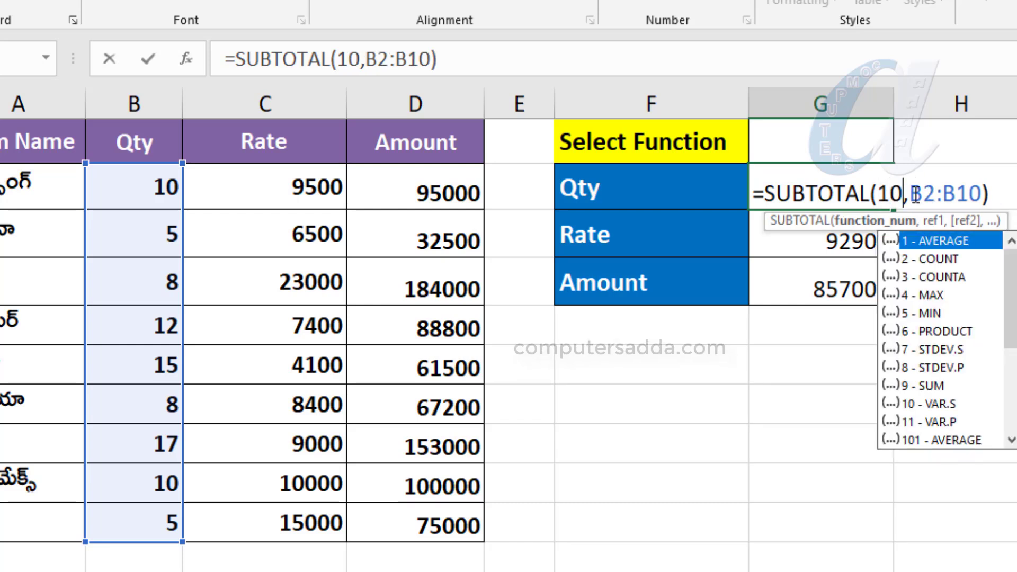
{"action": "type", "text": "4"}
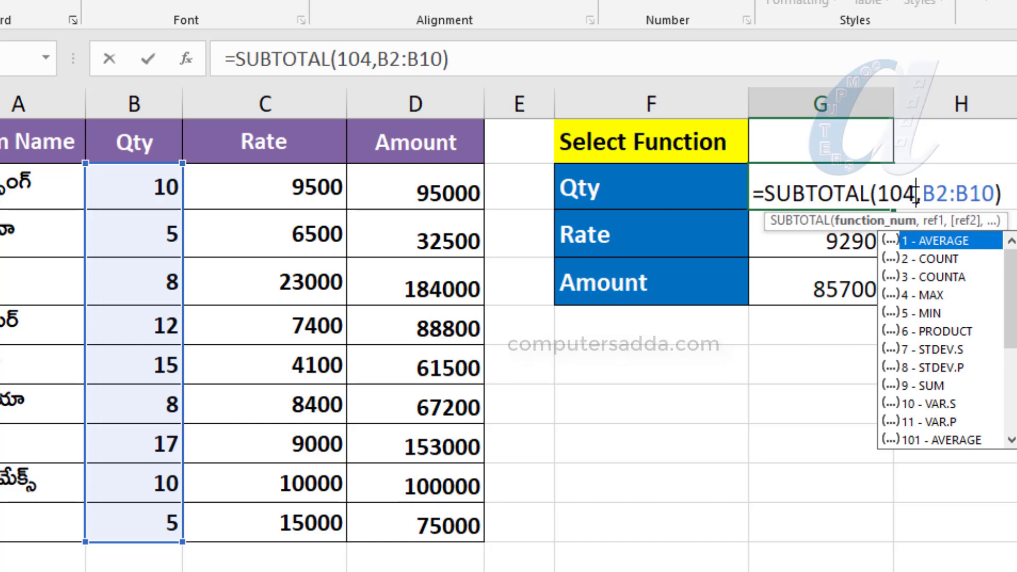
{"action": "key", "text": "Return"}
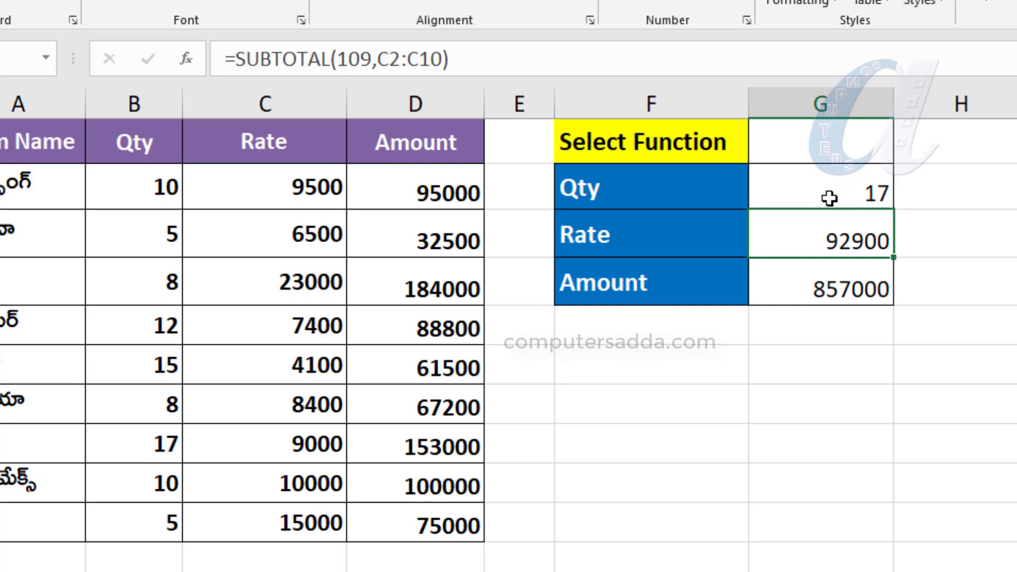
Step: Confirm 17 is the largest Qty value and inspect the three summary formulas
{"action": "left_click_drag", "start_coordinate": [132, 186], "coordinate": [126, 524]}
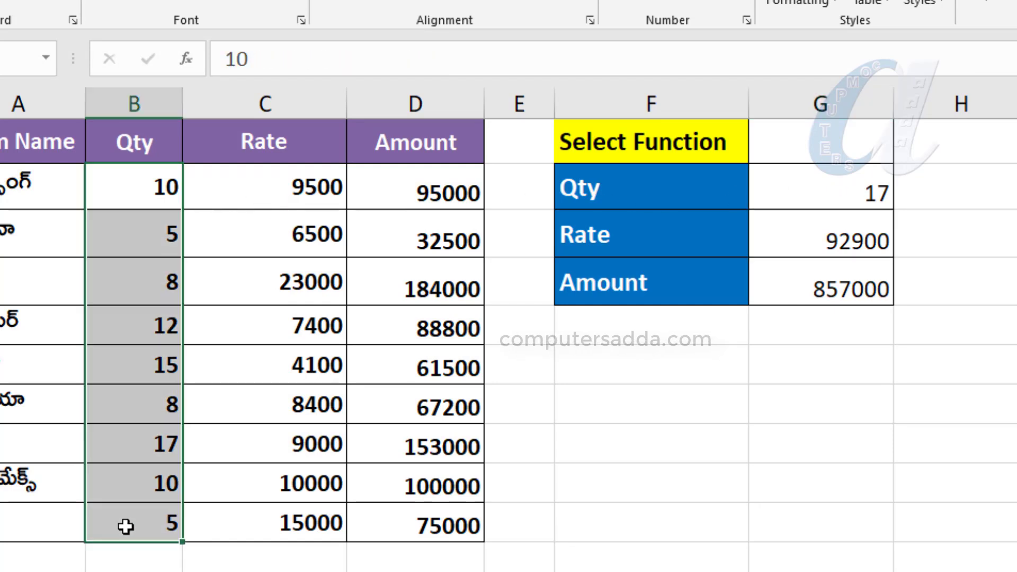
{"action": "left_click", "coordinate": [143, 440]}
{"action": "left_click", "coordinate": [836, 193]}
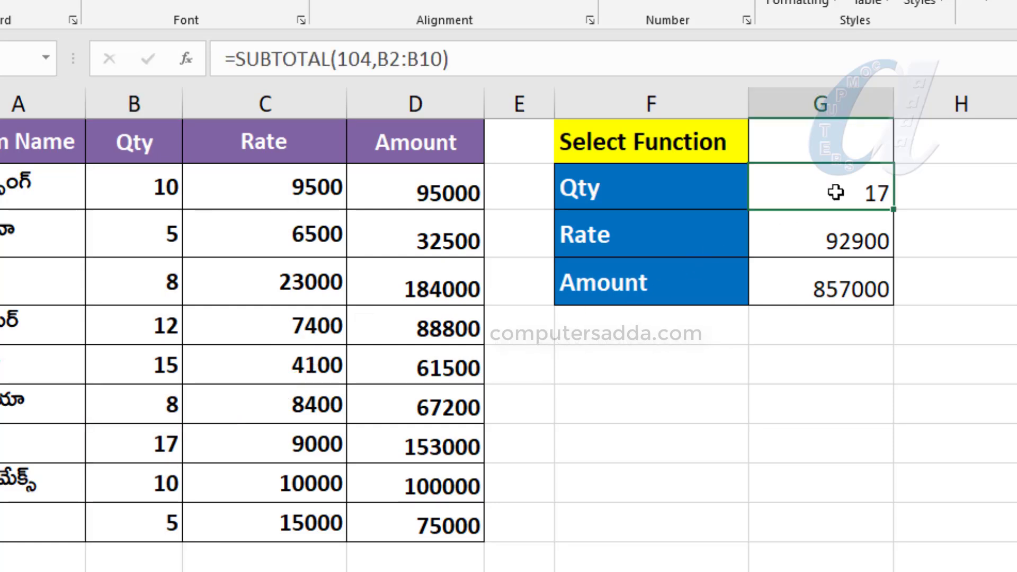
{"action": "left_click", "coordinate": [833, 237]}
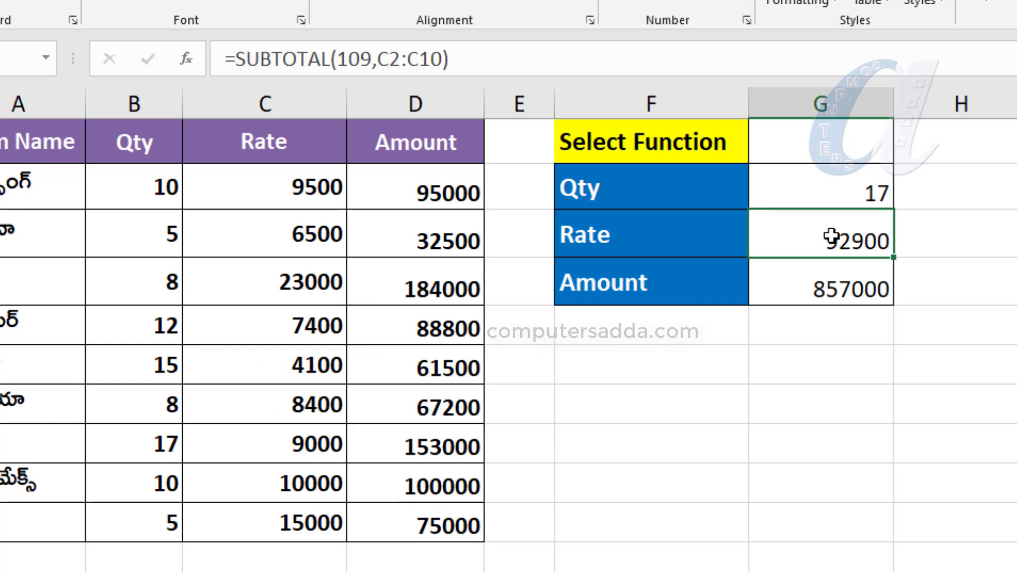
{"action": "left_click", "coordinate": [824, 292]}
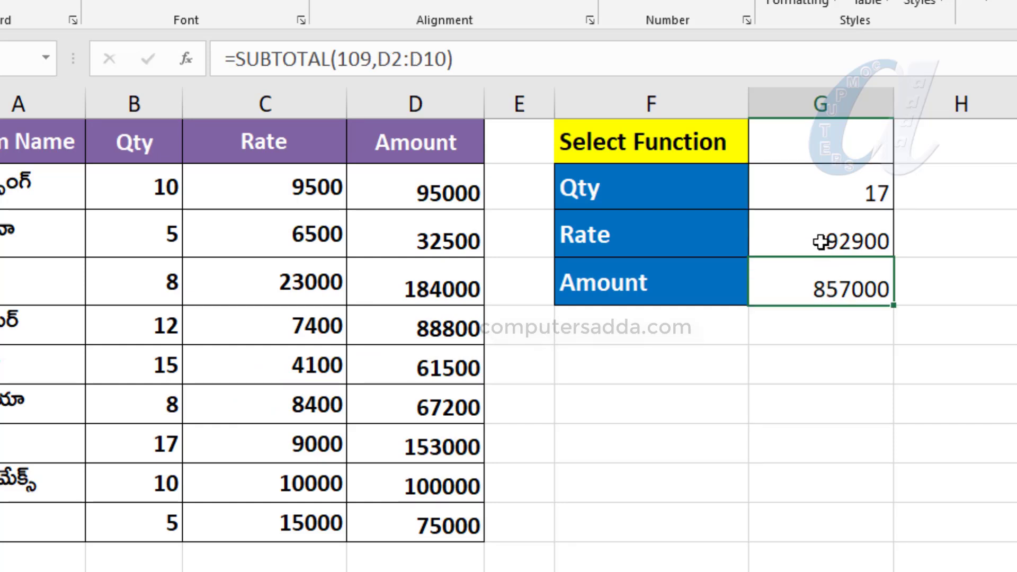
{"action": "left_click_drag", "start_coordinate": [813, 185], "coordinate": [812, 306]}
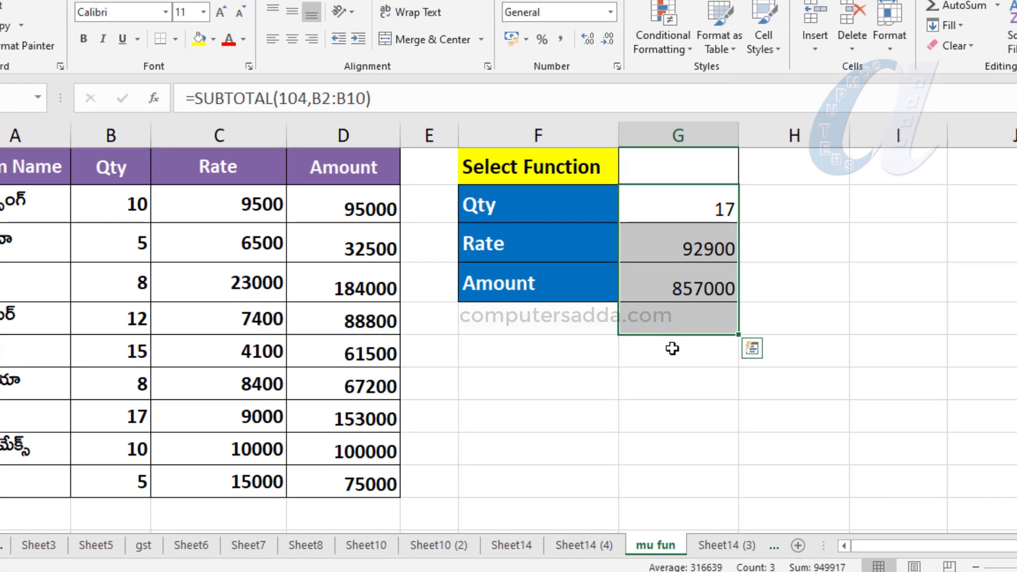
Step: Fill cell J1 yellow to mark it as the function-number cell
{"action": "left_click", "coordinate": [663, 385]}
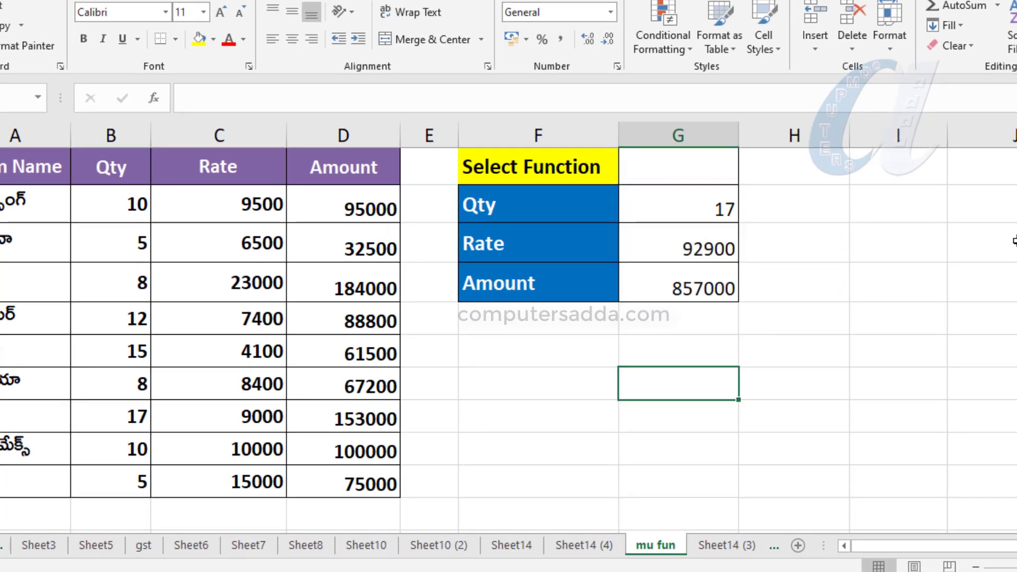
{"action": "left_click", "coordinate": [976, 164]}
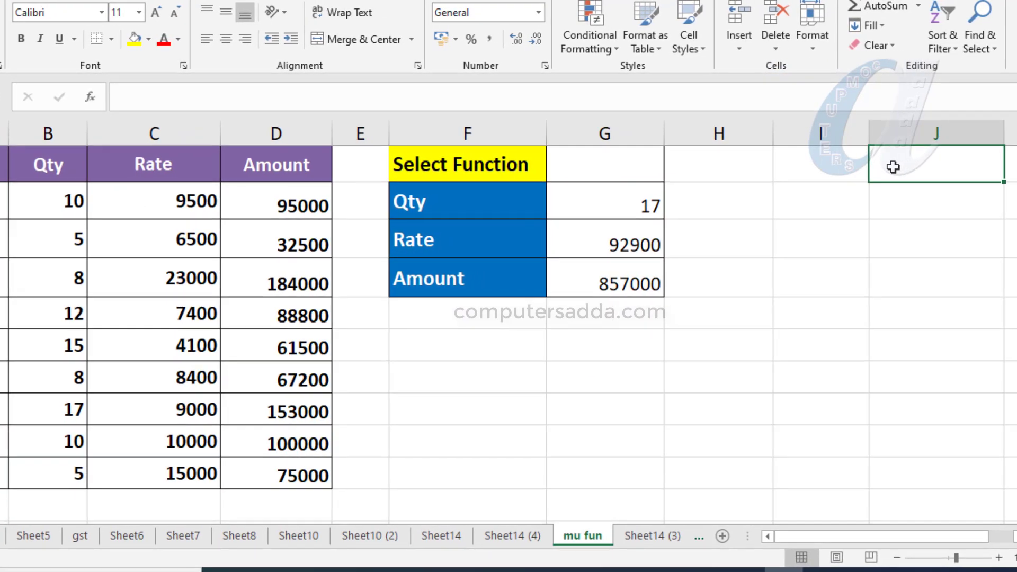
{"action": "left_click", "coordinate": [150, 40]}
{"action": "left_click", "coordinate": [176, 171]}
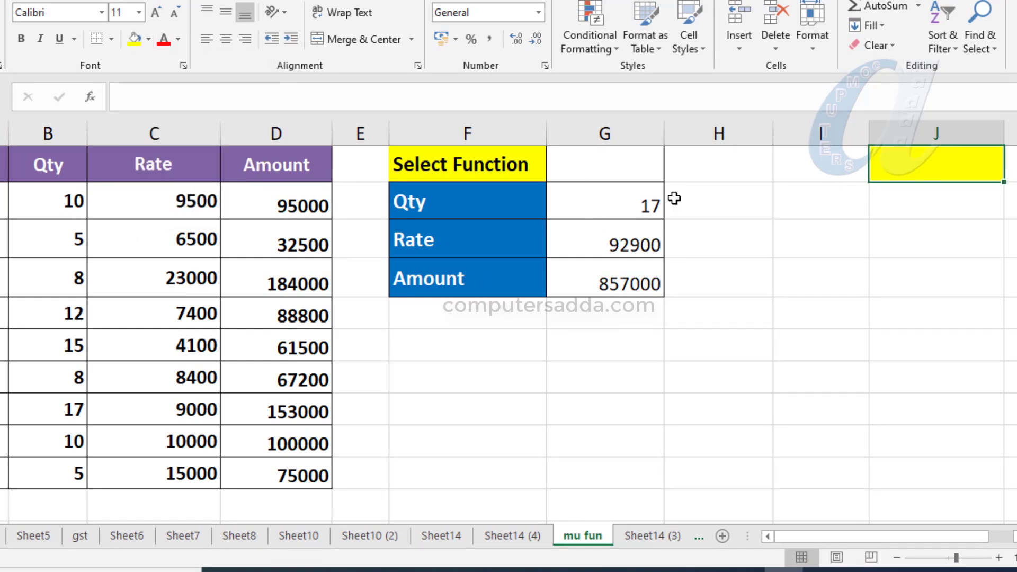
Step: Open the Qty formula =SUBTOTAL(104,B2:B10) and select its 104 argument
{"action": "left_click", "coordinate": [609, 203]}
{"action": "double_click", "coordinate": [612, 203]}
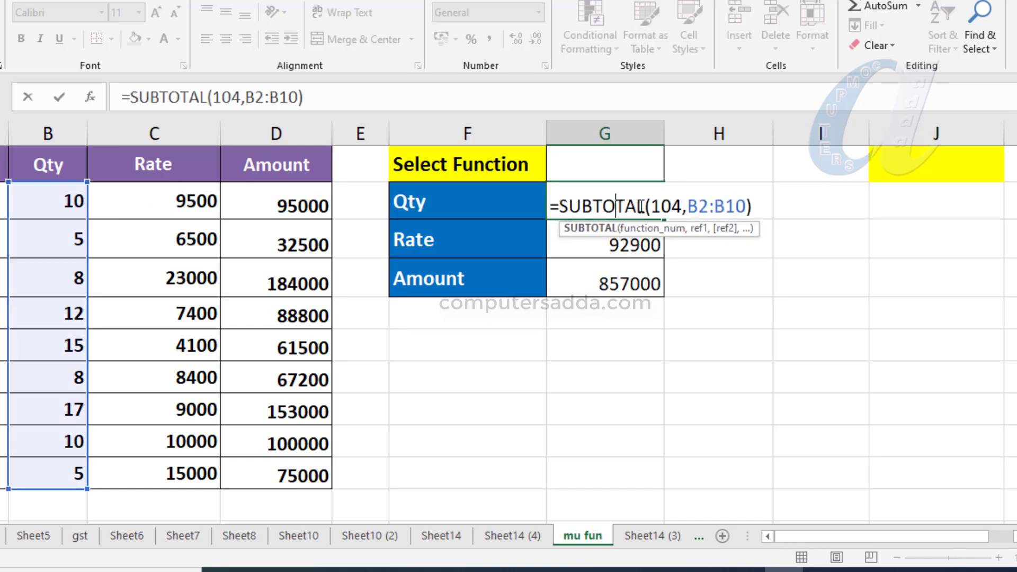
{"action": "left_click_drag", "start_coordinate": [654, 204], "coordinate": [684, 204]}
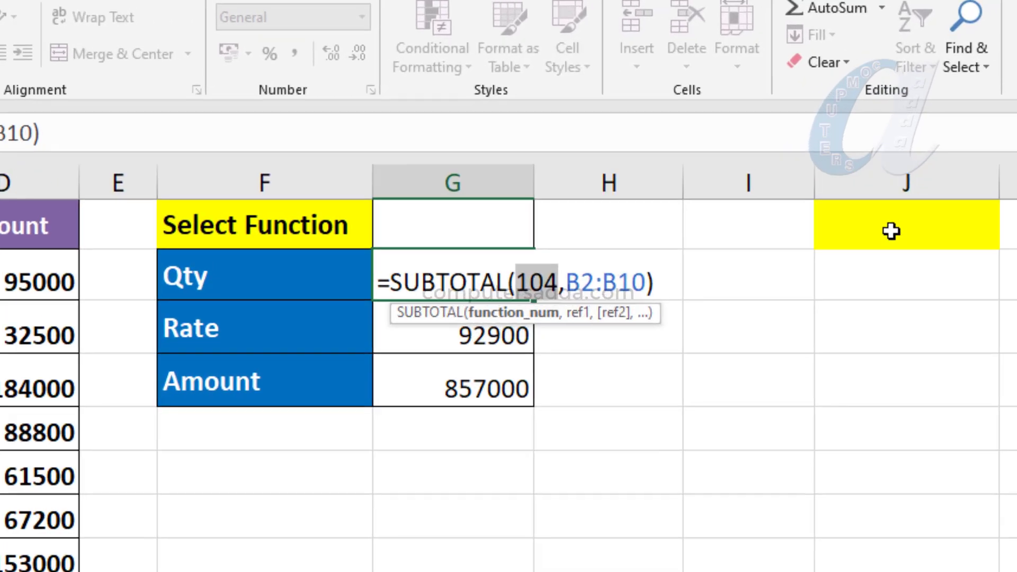
Step: Replace the function number in the Qty, Rate and Amount SUBTOTAL formulas with a J1 reference
{"action": "left_click", "coordinate": [883, 164]}
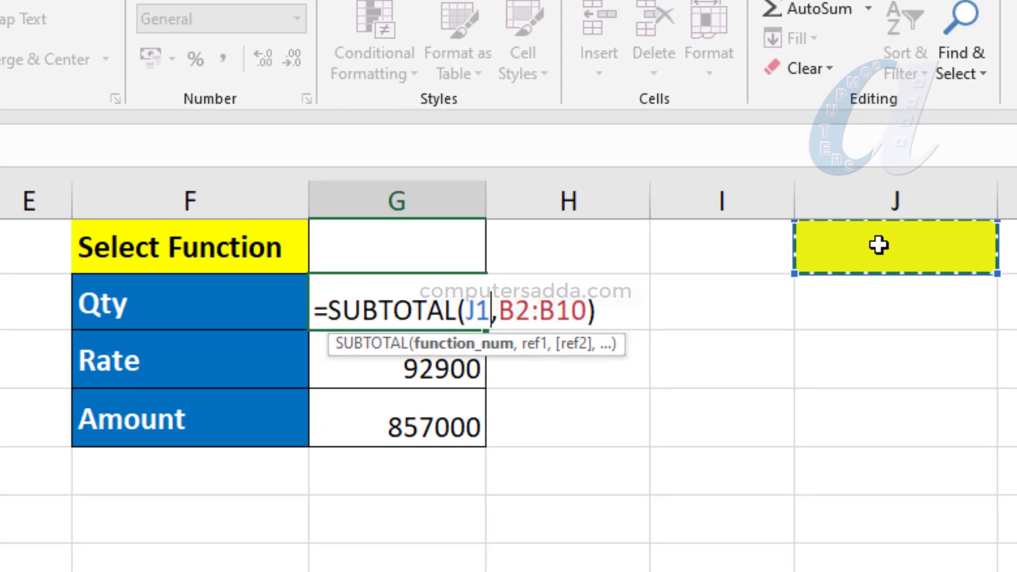
{"action": "key", "text": "Return"}
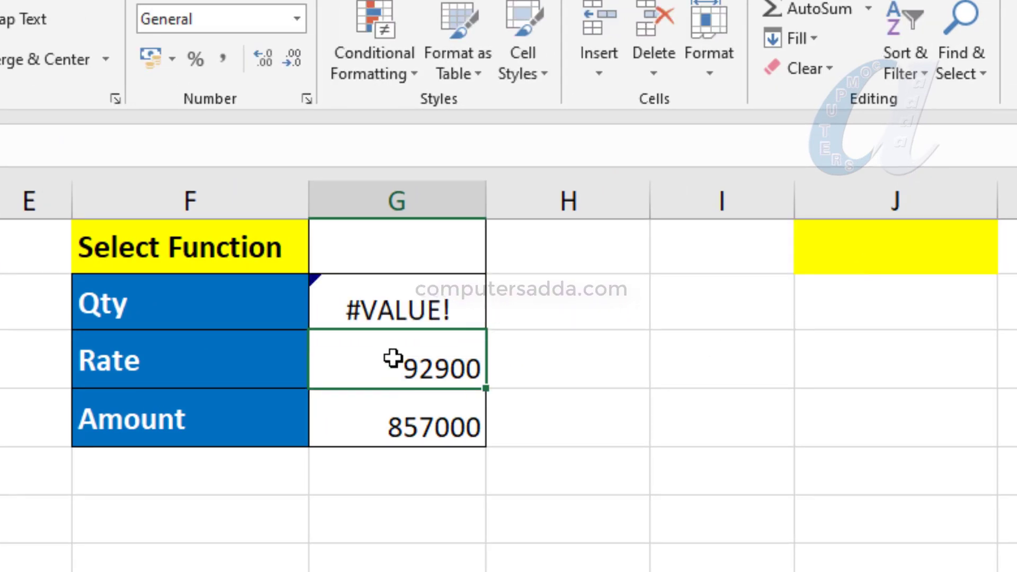
{"action": "double_click", "coordinate": [393, 365]}
{"action": "left_click_drag", "start_coordinate": [468, 366], "coordinate": [512, 366]}
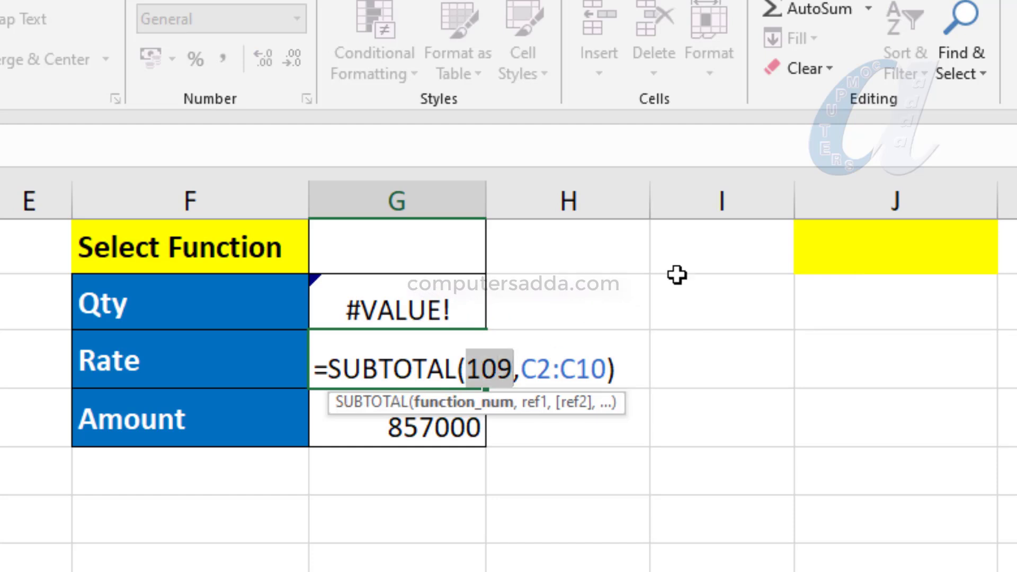
{"action": "left_click", "coordinate": [897, 243]}
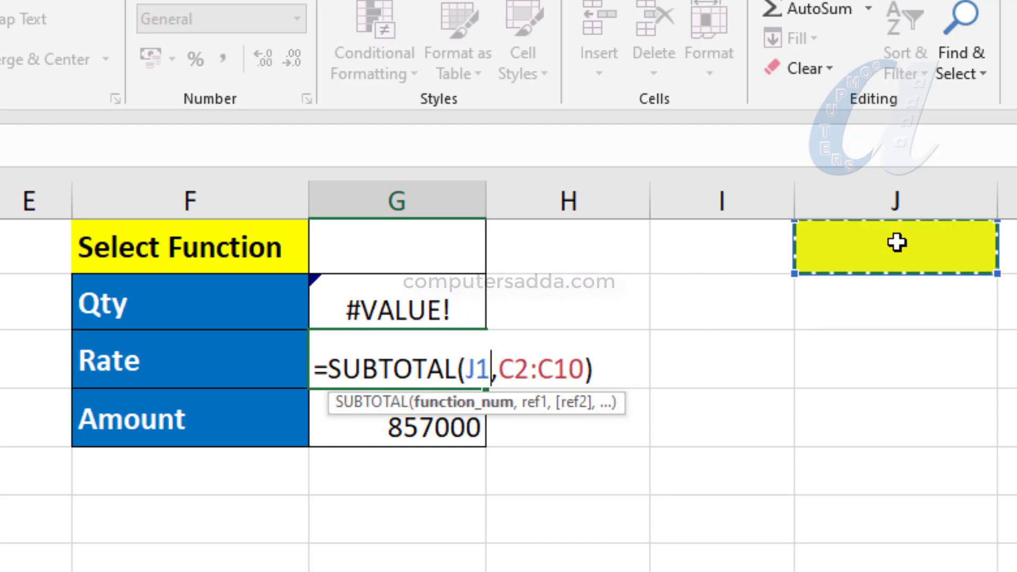
{"action": "key", "text": "Return"}
{"action": "double_click", "coordinate": [392, 421]}
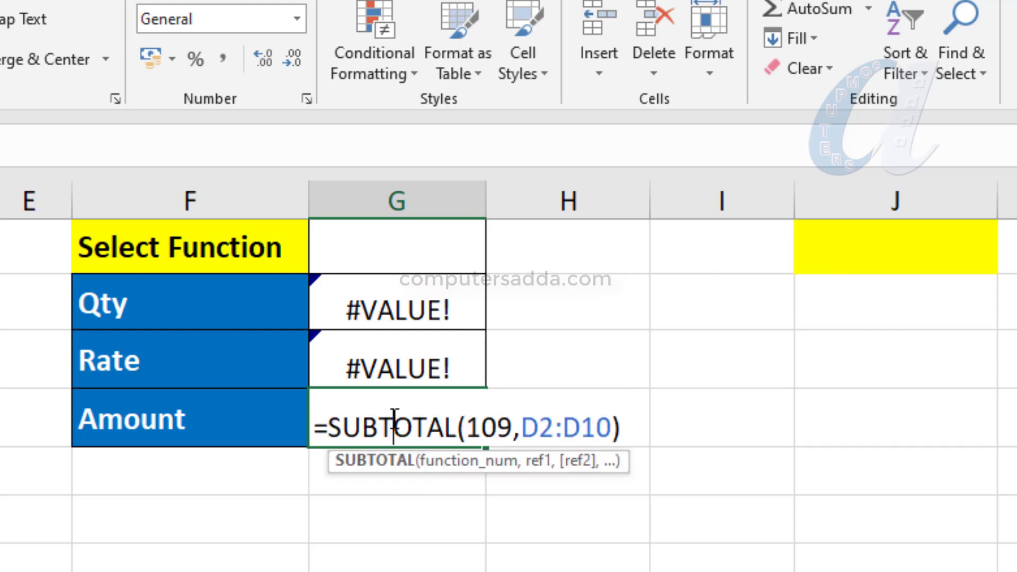
{"action": "left_click_drag", "start_coordinate": [466, 428], "coordinate": [514, 428]}
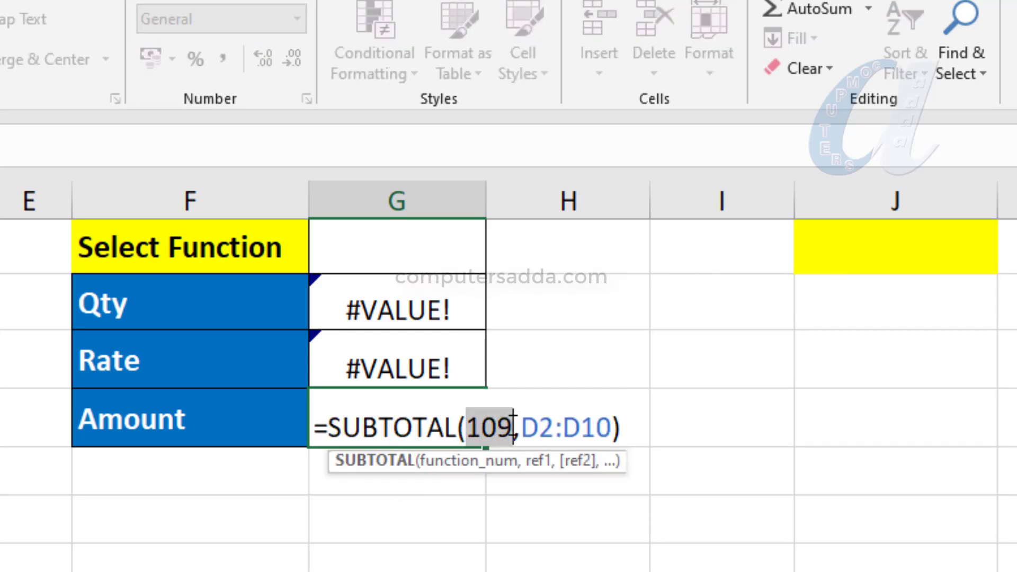
{"action": "left_click", "coordinate": [877, 256]}
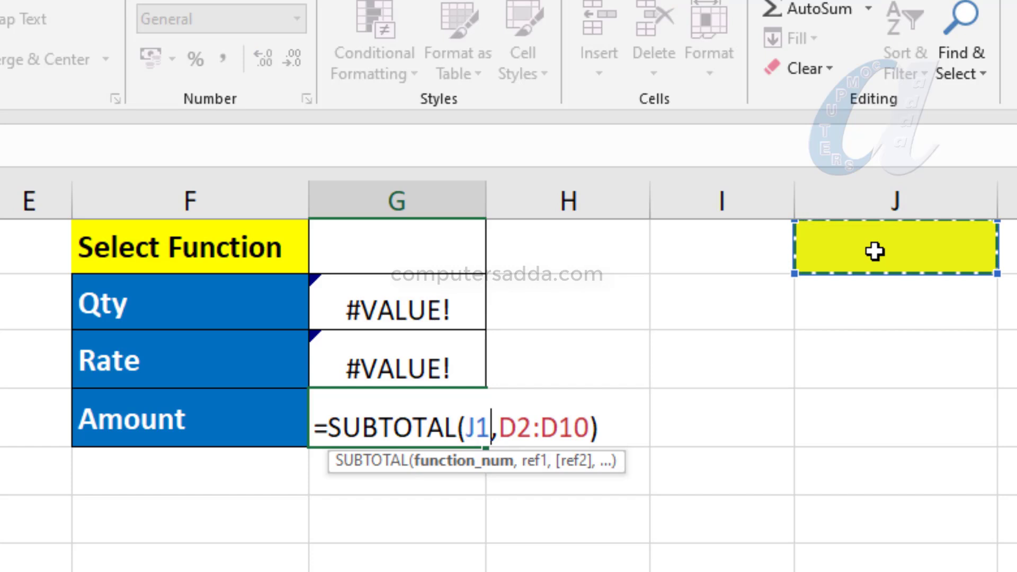
{"action": "key", "text": "Return"}
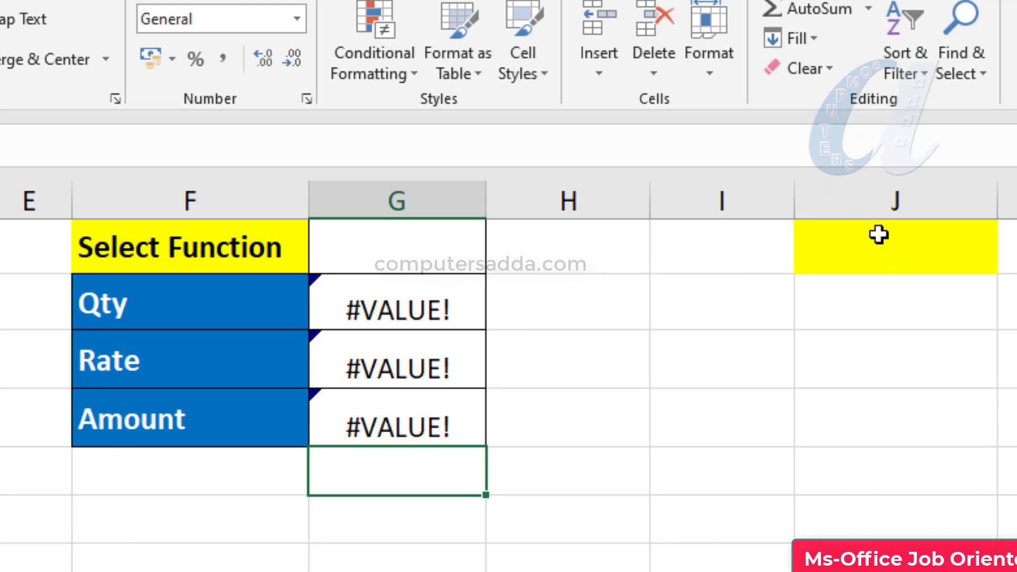
Step: Enter 104 in J1 and check the three results switch to maximums
{"action": "left_click", "coordinate": [851, 252]}
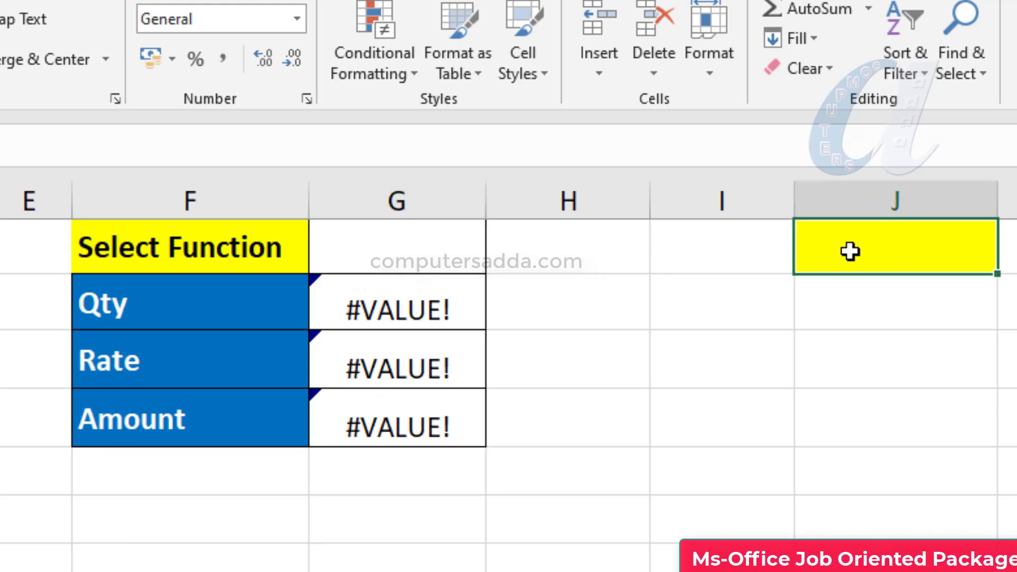
{"action": "type", "text": "104"}
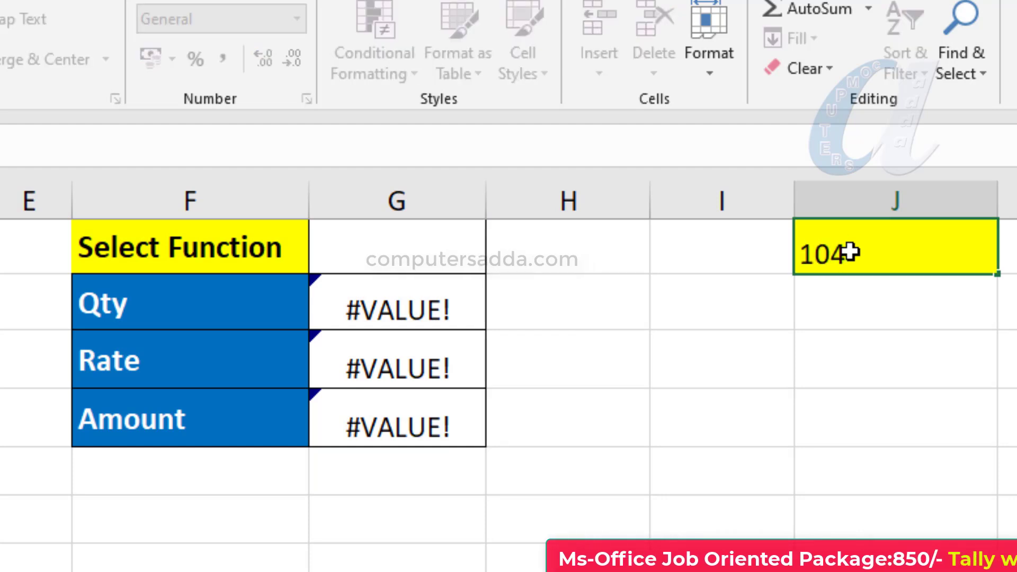
{"action": "key", "text": "Return"}
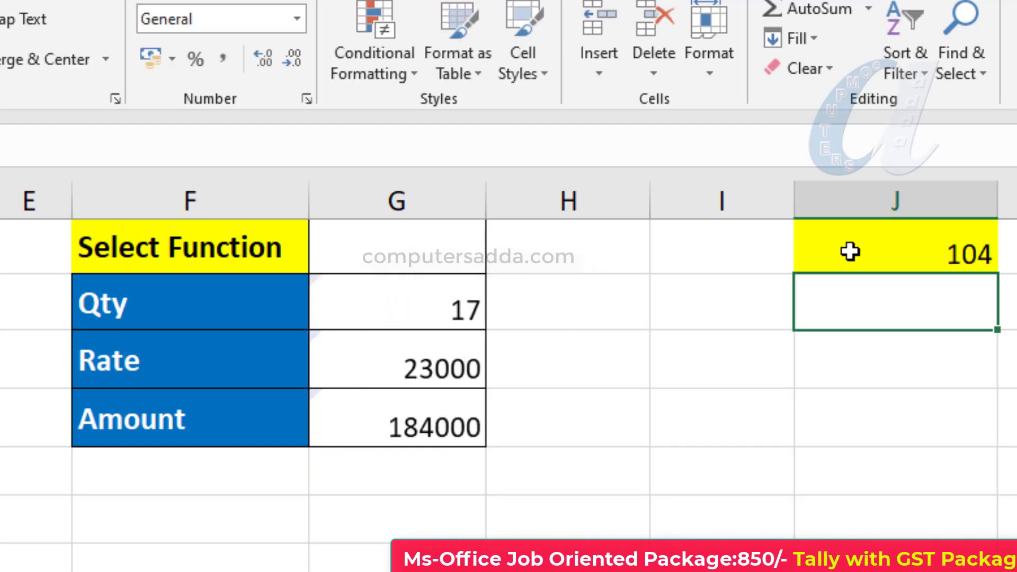
{"action": "left_click_drag", "start_coordinate": [397, 300], "coordinate": [405, 423]}
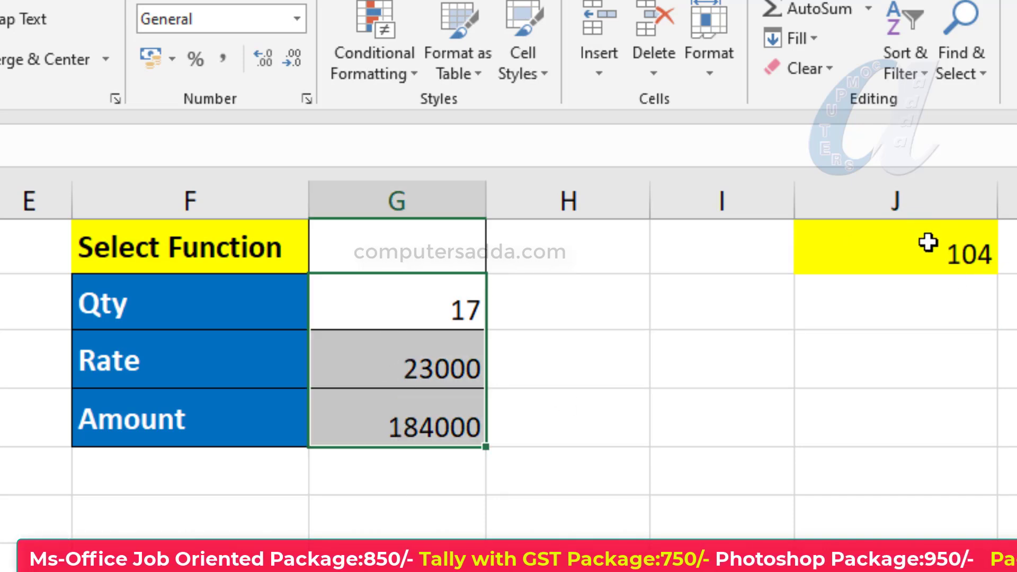
{"action": "left_click_drag", "start_coordinate": [387, 304], "coordinate": [377, 400]}
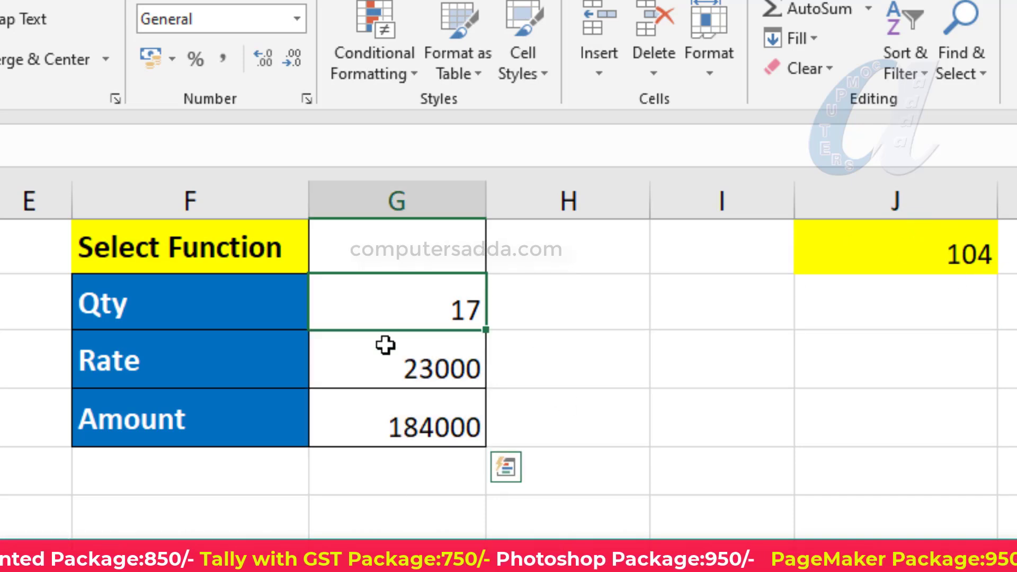
{"action": "left_click", "coordinate": [356, 352]}
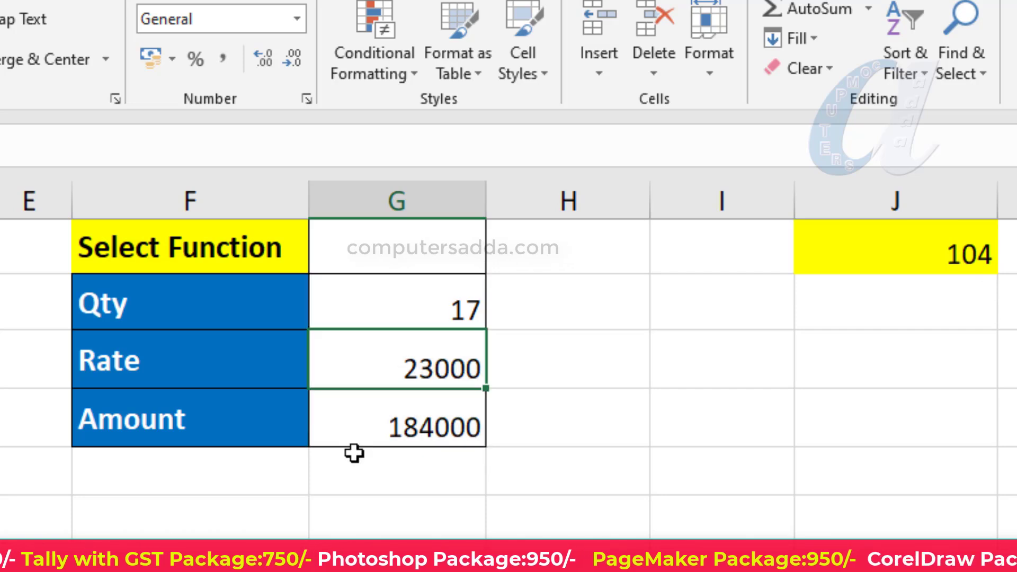
{"action": "left_click", "coordinate": [350, 424]}
Step: Set J1 back to 109 so the results show sums 90, 92900 and 857000
{"action": "left_click", "coordinate": [911, 250]}
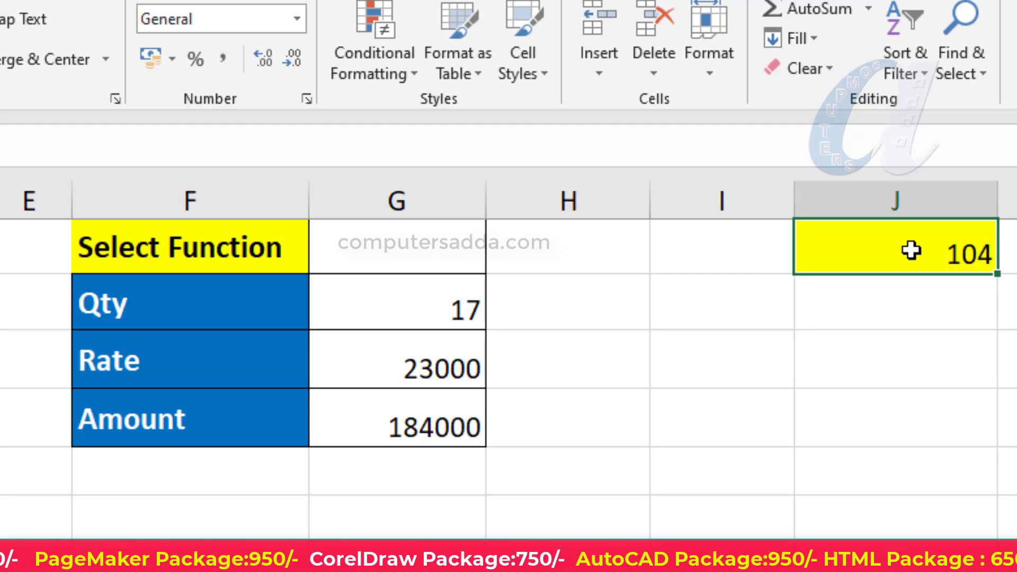
{"action": "type", "text": "109"}
{"action": "key", "text": "Return"}
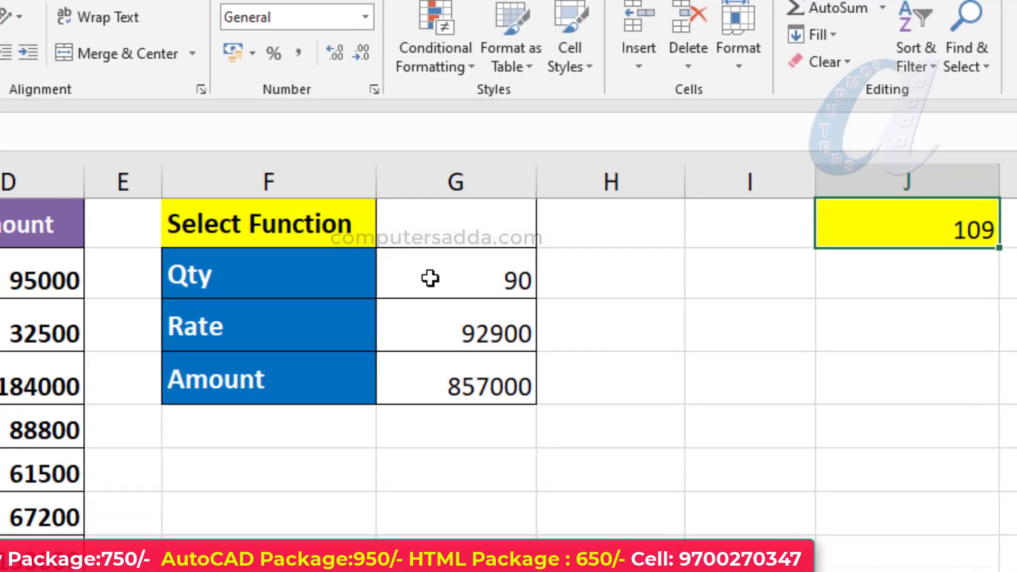
{"action": "left_click_drag", "start_coordinate": [409, 318], "coordinate": [600, 263]}
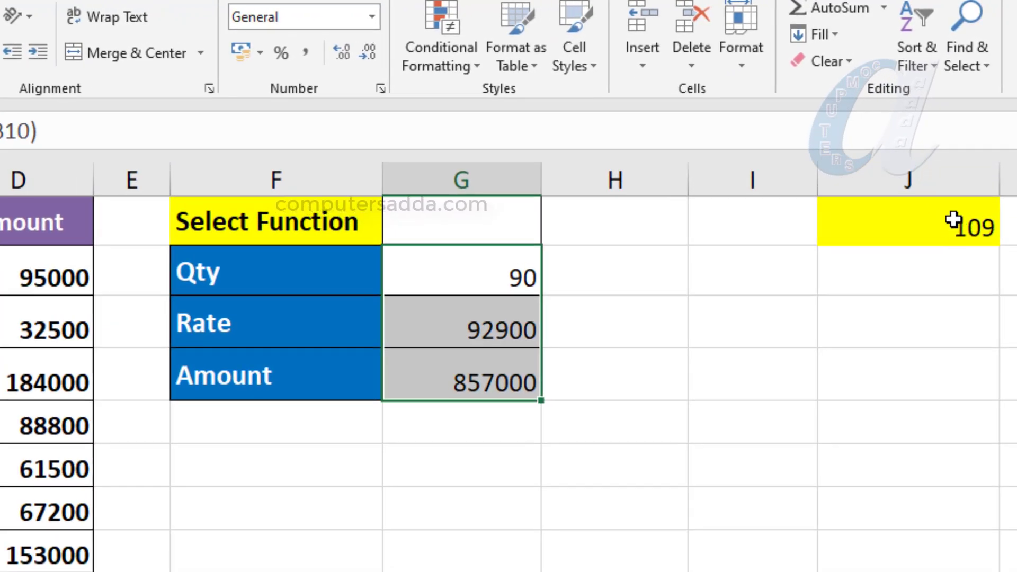
Step: Delete J1's function number and start a VLOOKUP there, trying then removing a G1 reference
{"action": "left_click", "coordinate": [952, 228]}
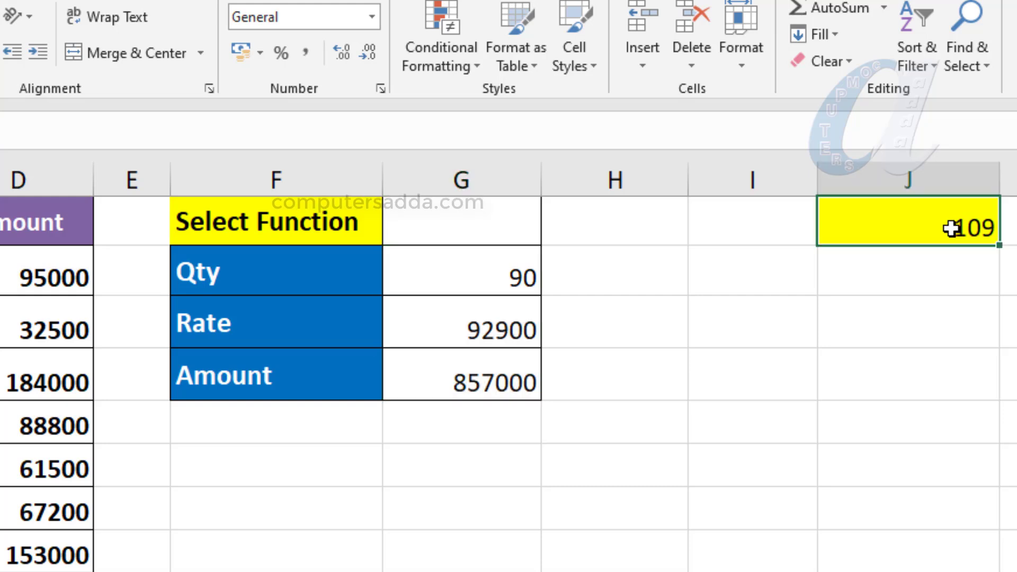
{"action": "key", "text": "Delete"}
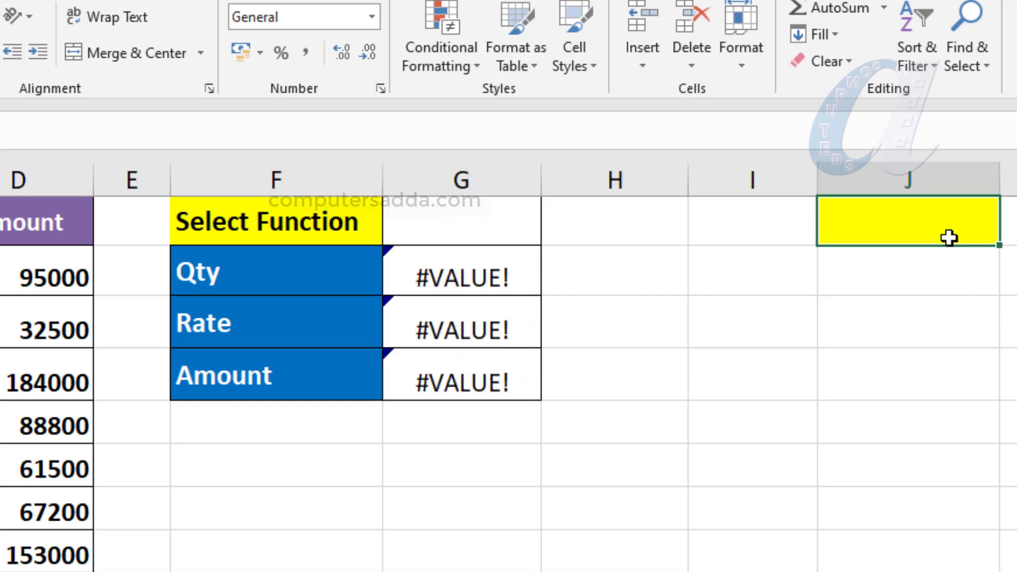
{"action": "type", "text": "="}
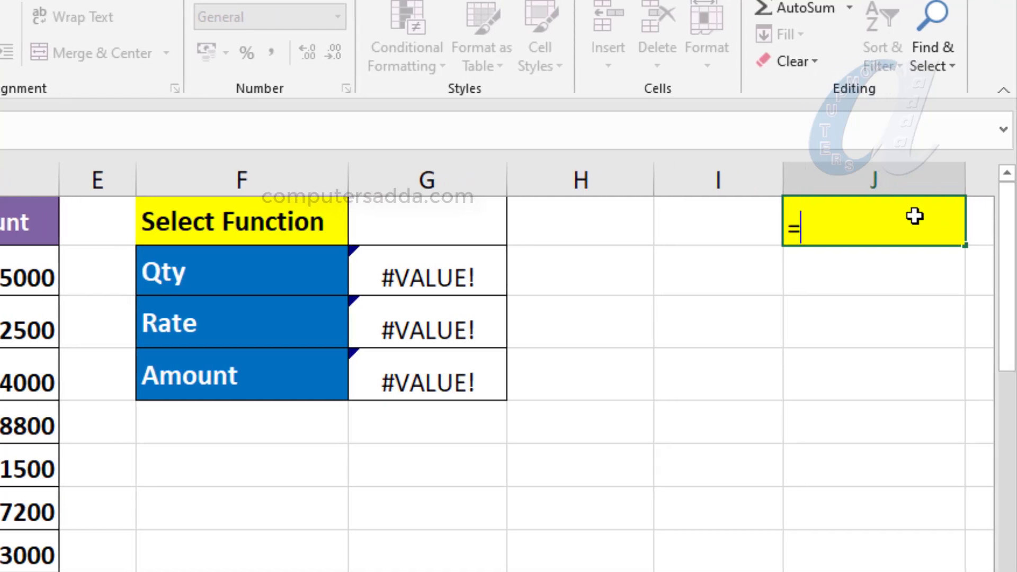
{"action": "type", "text": "vlo"}
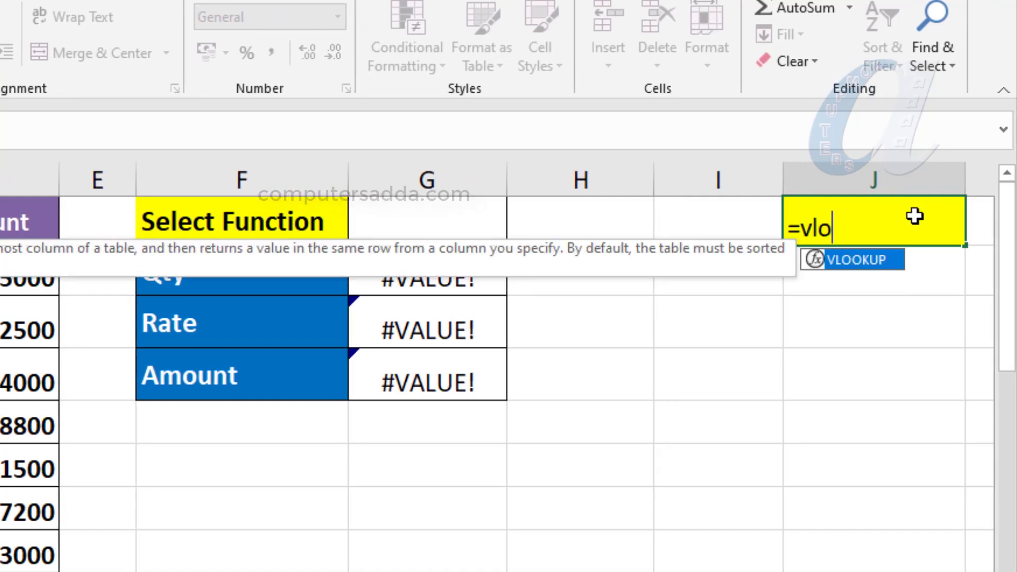
{"action": "key", "text": "Tab"}
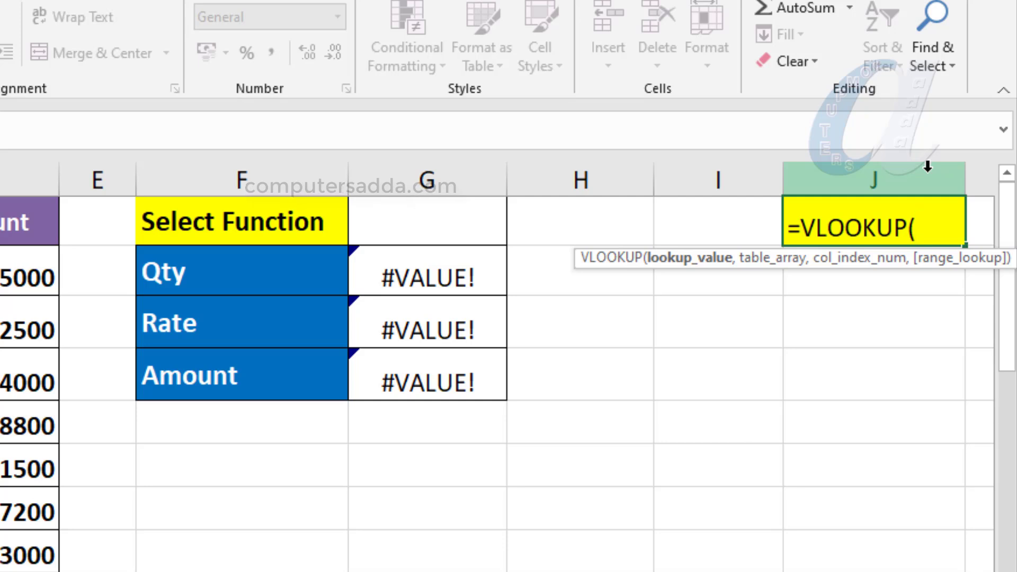
{"action": "left_click", "coordinate": [429, 219]}
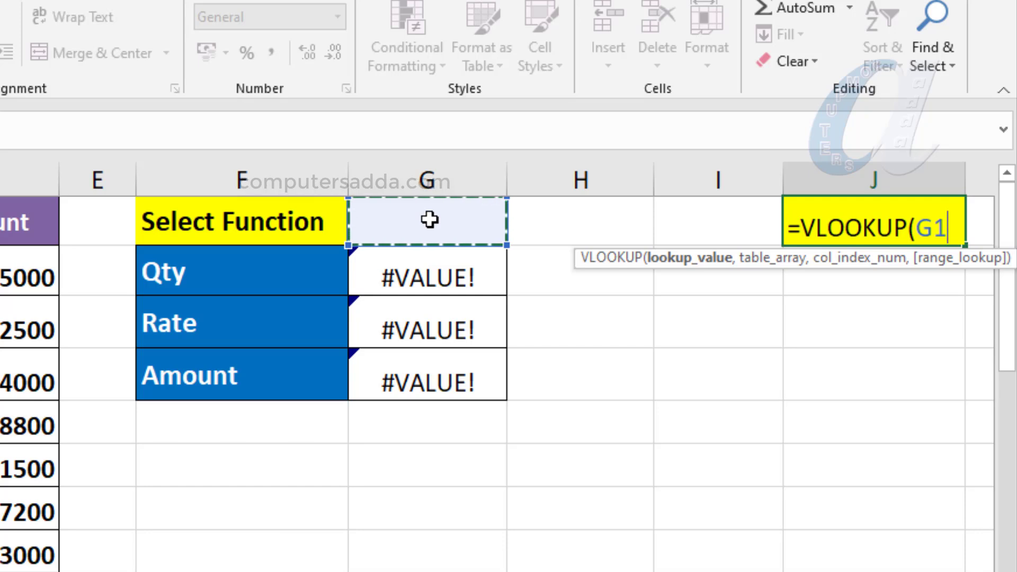
{"action": "type", "text": ":G1"}
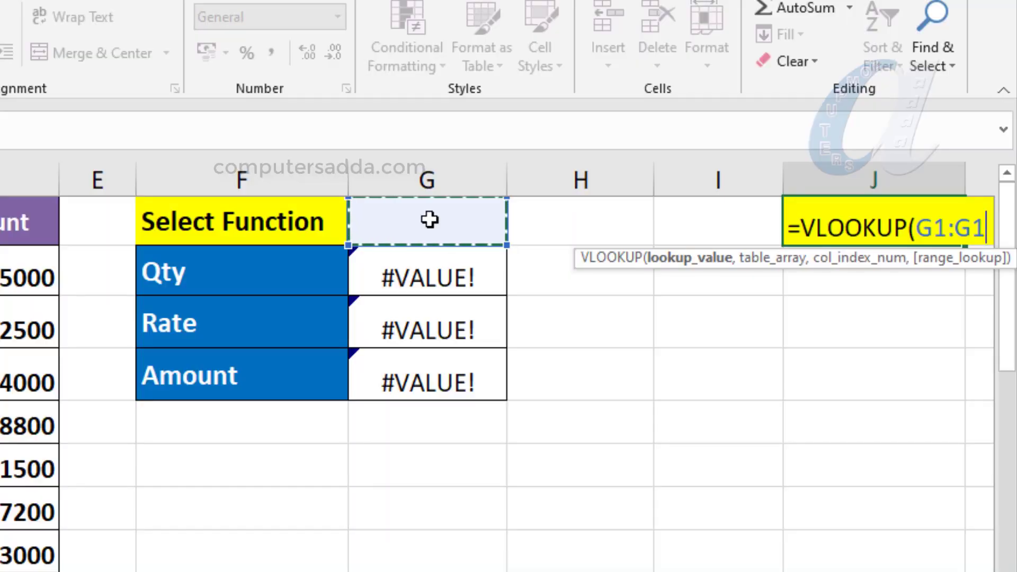
{"action": "key", "text": "BackSpace"}
{"action": "key", "text": "BackSpace"}
{"action": "key", "text": "BackSpace"}
{"action": "key", "text": "BackSpace"}
{"action": "key", "text": "BackSpace"}
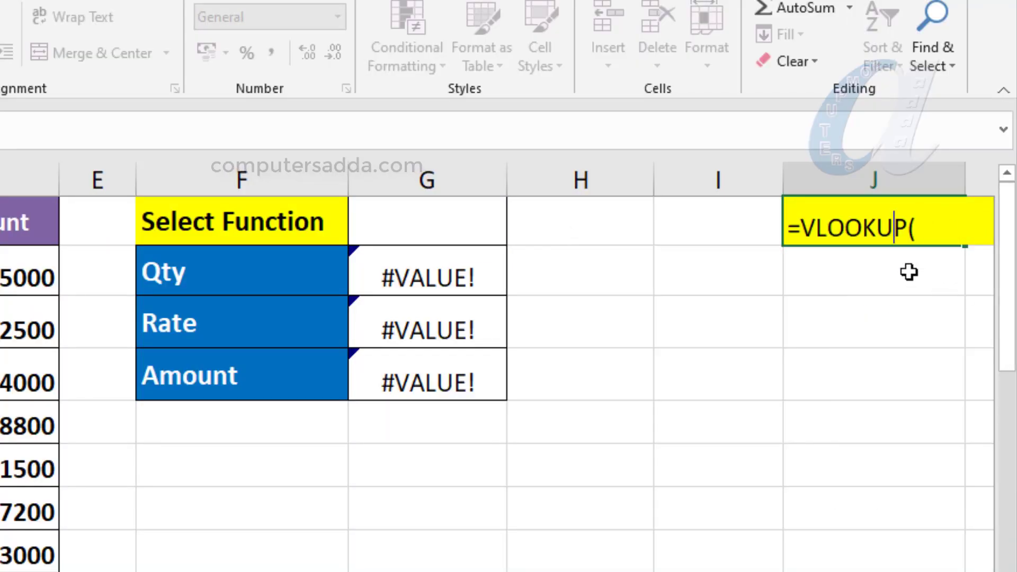
{"action": "key", "text": "BackSpace"}
{"action": "key", "text": "BackSpace"}
{"action": "key", "text": "BackSpace"}
Step: Place the Fun Name/Number table in H5:I10 (Sum 109, Average 101, Max 104, Min 105, Count 102)
{"action": "left_click_drag", "start_coordinate": [573, 424], "coordinate": [721, 477]}
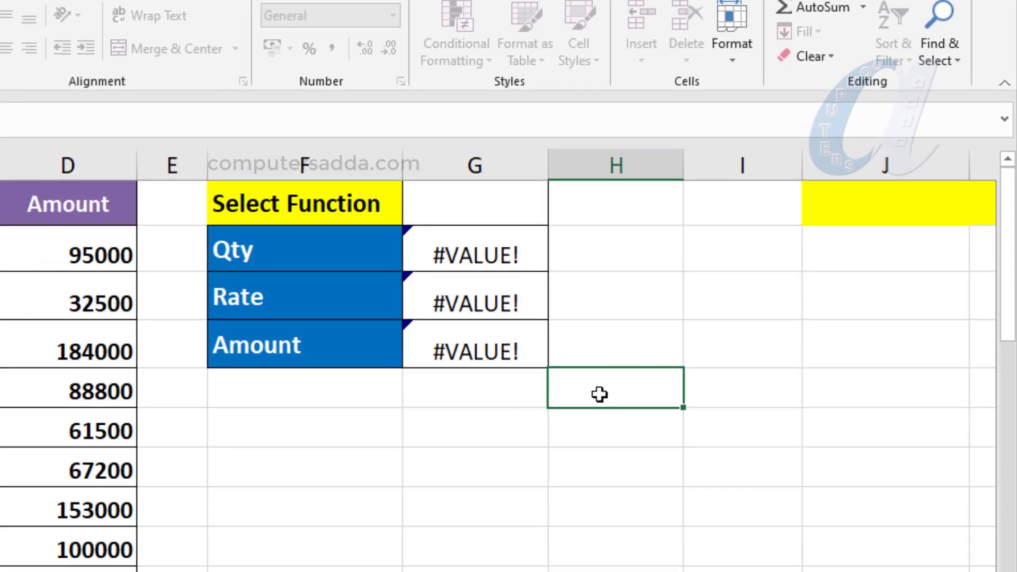
{"action": "left_click_drag", "start_coordinate": [788, 414], "coordinate": [779, 499]}
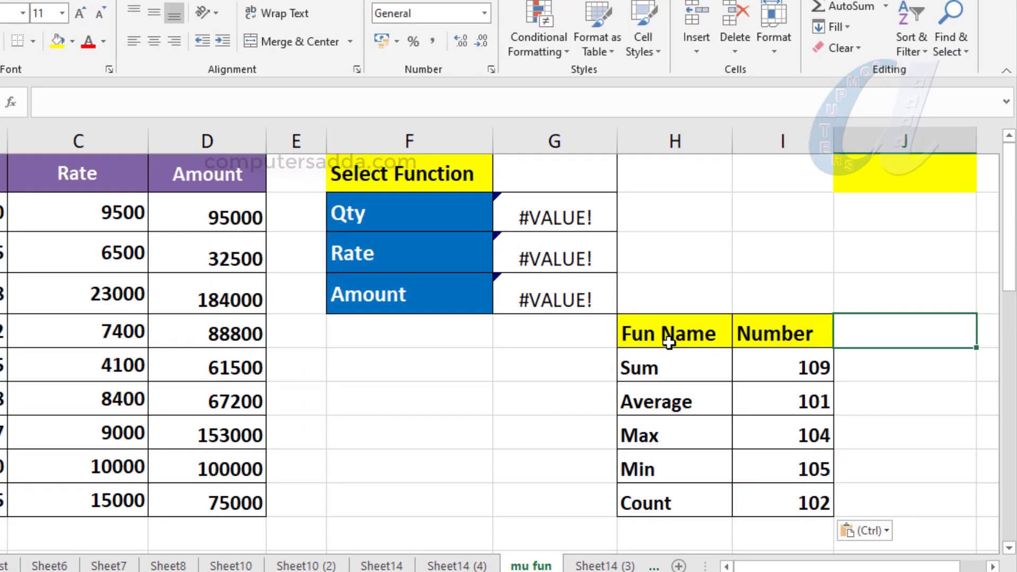
{"action": "left_click", "coordinate": [644, 333]}
{"action": "left_click", "coordinate": [799, 335]}
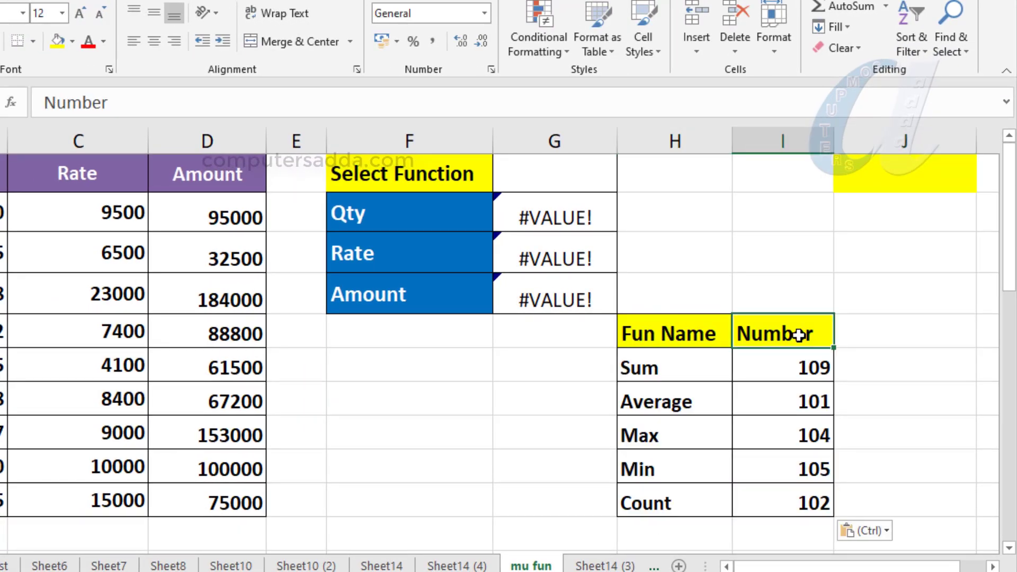
{"action": "left_click", "coordinate": [677, 374]}
{"action": "left_click", "coordinate": [799, 367]}
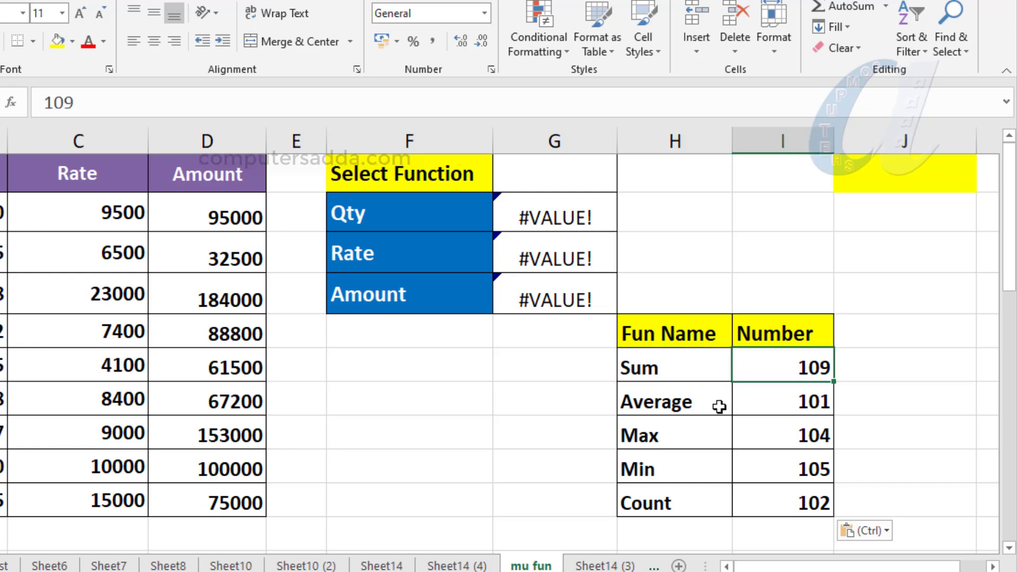
{"action": "left_click", "coordinate": [672, 403]}
{"action": "left_click", "coordinate": [796, 402]}
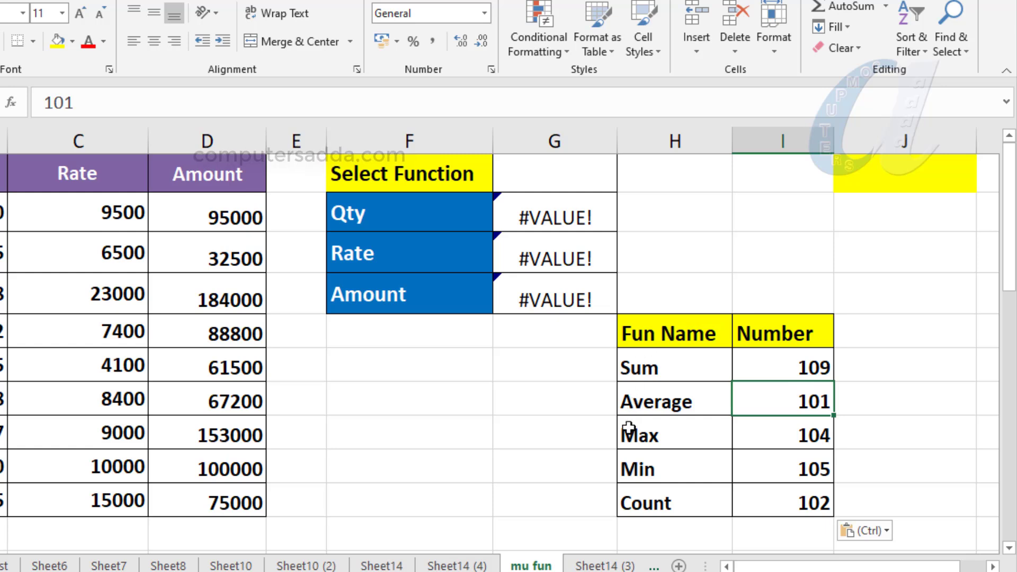
{"action": "mouse_move", "coordinate": [662, 333]}
{"action": "left_mouse_down"}
{"action": "mouse_move", "coordinate": [784, 351]}
{"action": "mouse_move", "coordinate": [783, 511]}
{"action": "left_mouse_up"}
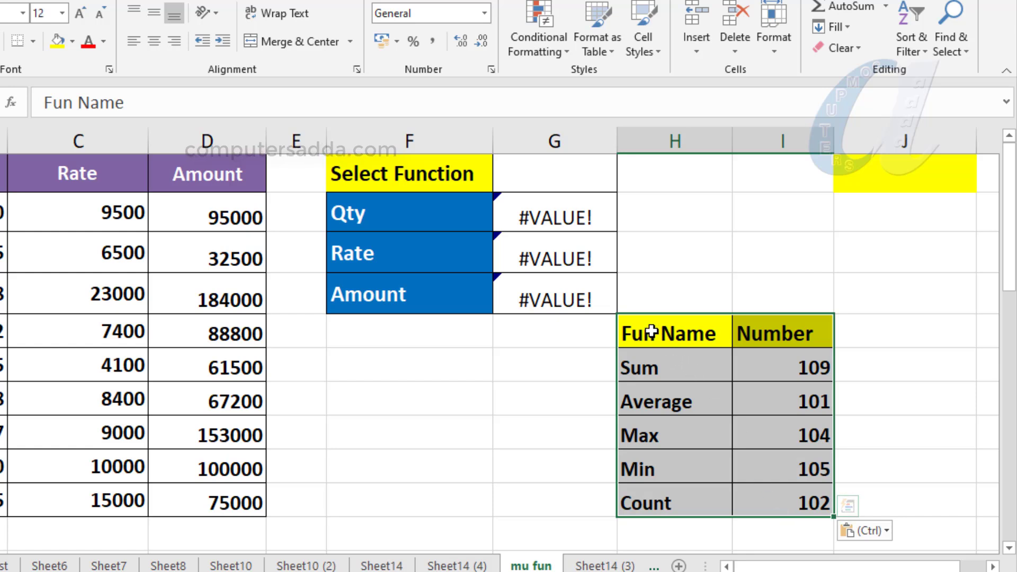
{"action": "mouse_move", "coordinate": [658, 330]}
{"action": "left_mouse_down"}
{"action": "mouse_move", "coordinate": [772, 329]}
{"action": "mouse_move", "coordinate": [778, 509]}
{"action": "left_mouse_up"}
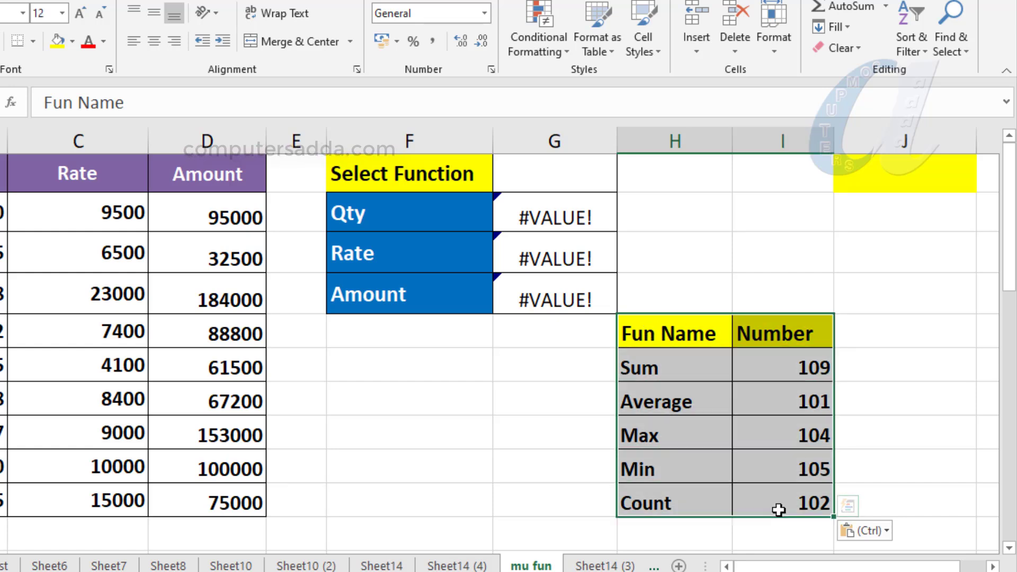
{"action": "left_click", "coordinate": [886, 179]}
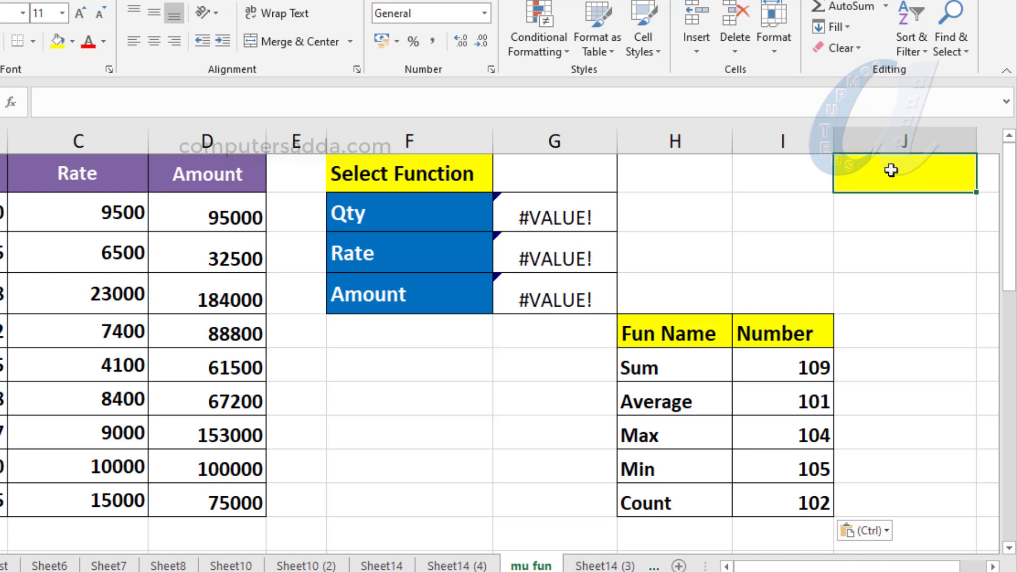
Step: Enter =VLOOKUP(G1,H5:I10,2,0) in J1 to return the code for G1's function name
{"action": "type", "text": "="}
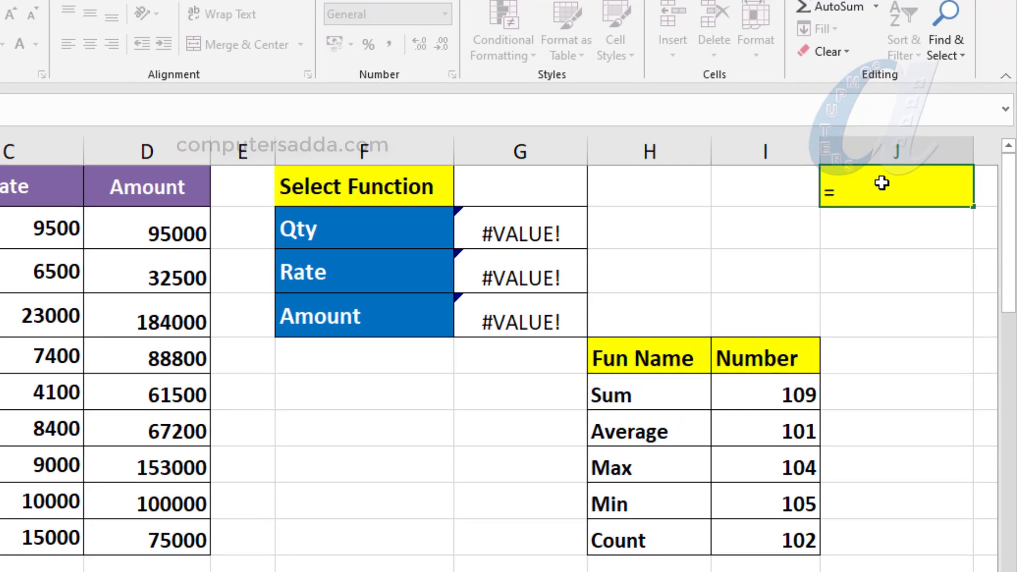
{"action": "type", "text": "vlo"}
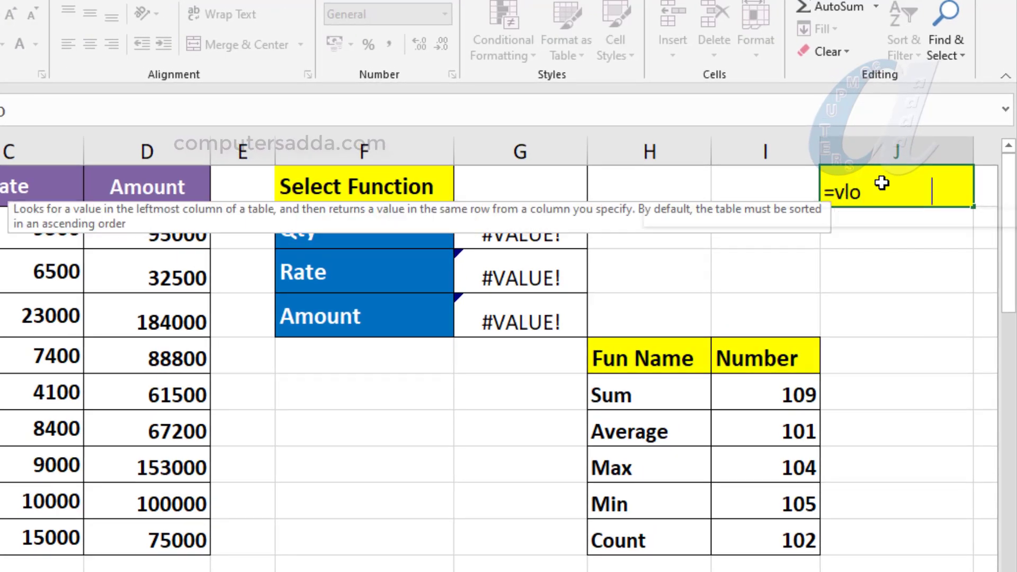
{"action": "key", "text": "Tab"}
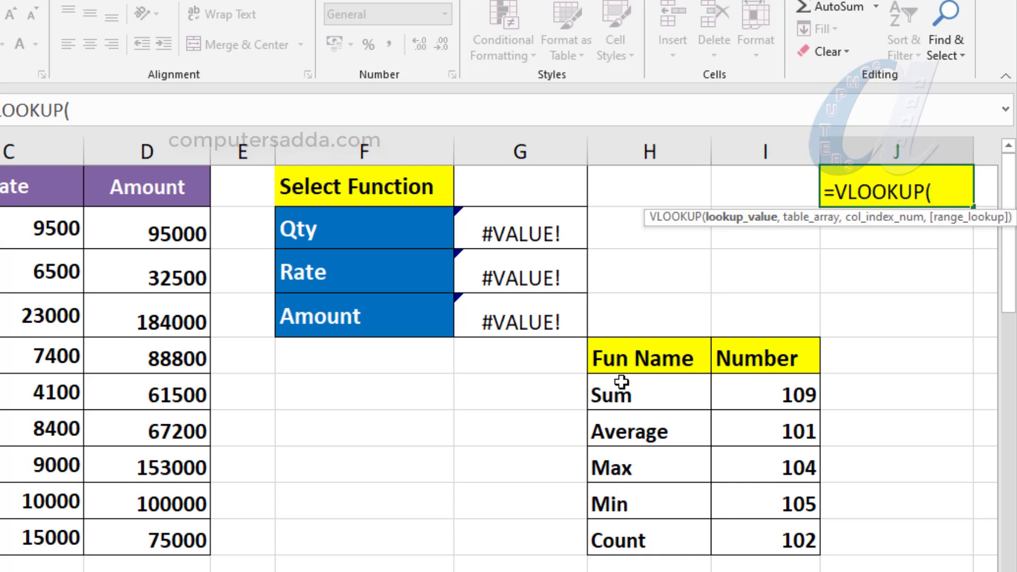
{"action": "left_click", "coordinate": [509, 183]}
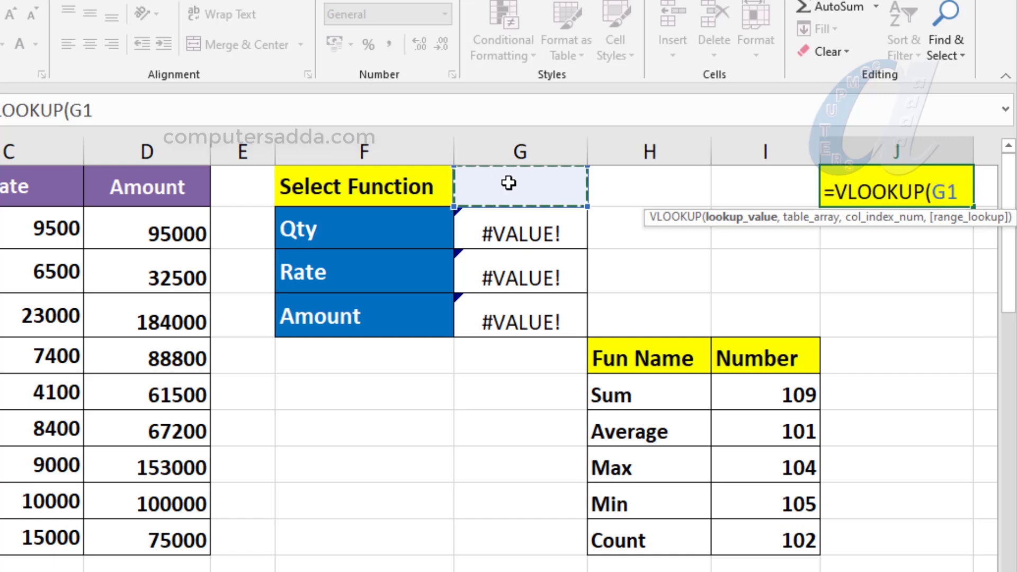
{"action": "type", "text": ","}
{"action": "left_click", "coordinate": [659, 360]}
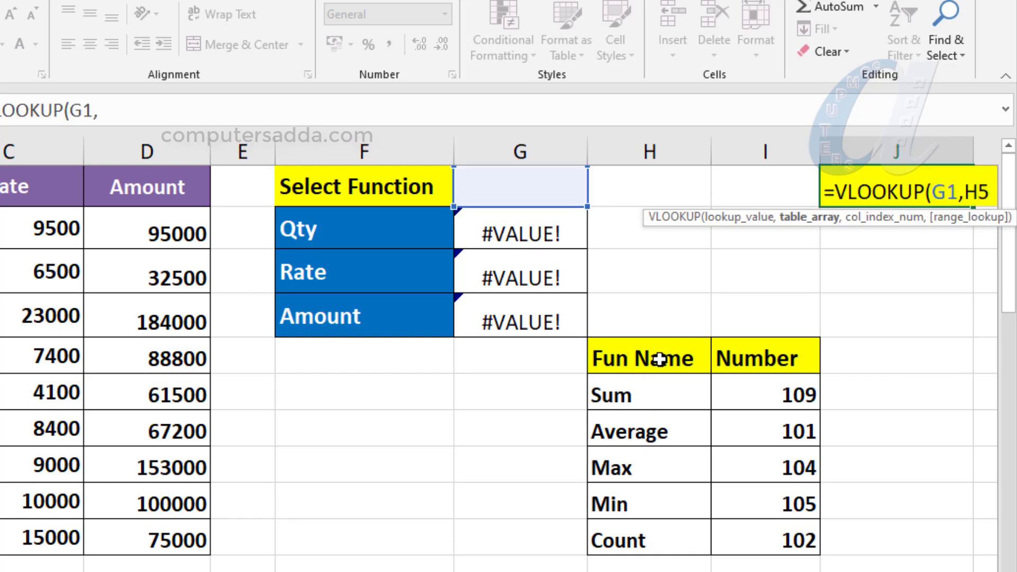
{"action": "mouse_move", "coordinate": [660, 359]}
{"action": "left_mouse_down"}
{"action": "mouse_move", "coordinate": [777, 429]}
{"action": "mouse_move", "coordinate": [768, 538]}
{"action": "left_mouse_up"}
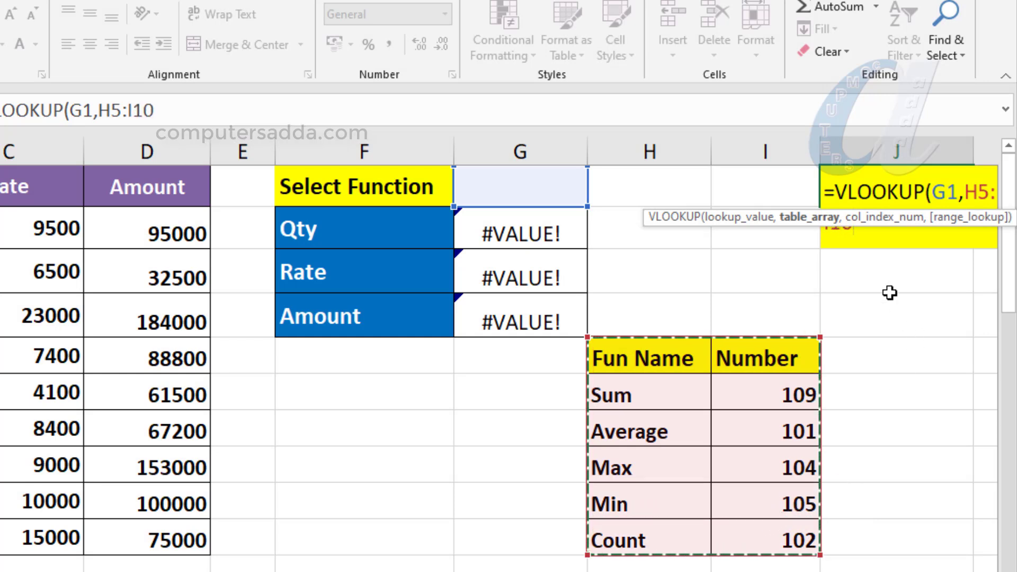
{"action": "left_click", "coordinate": [840, 233]}
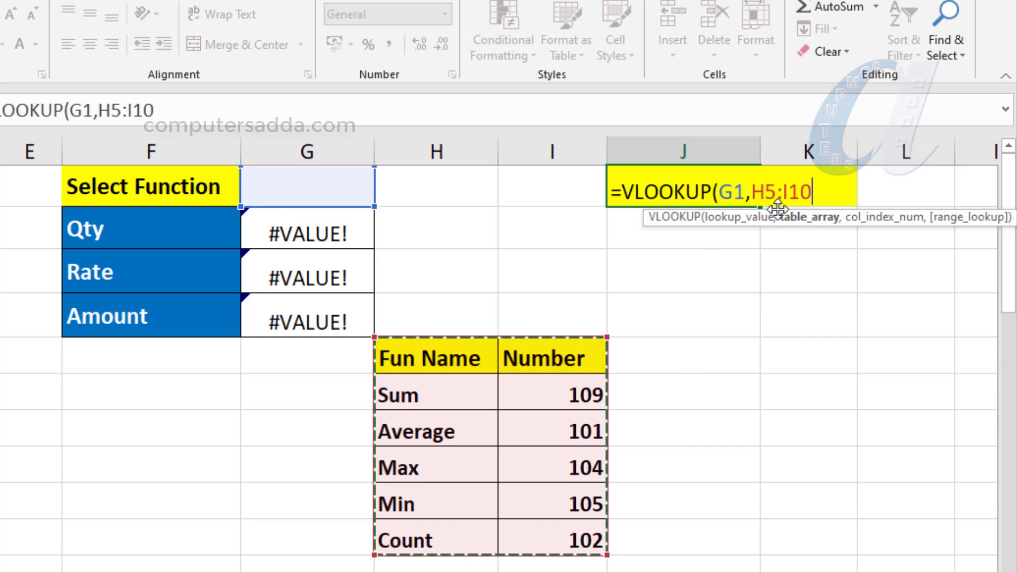
{"action": "type", "text": ","}
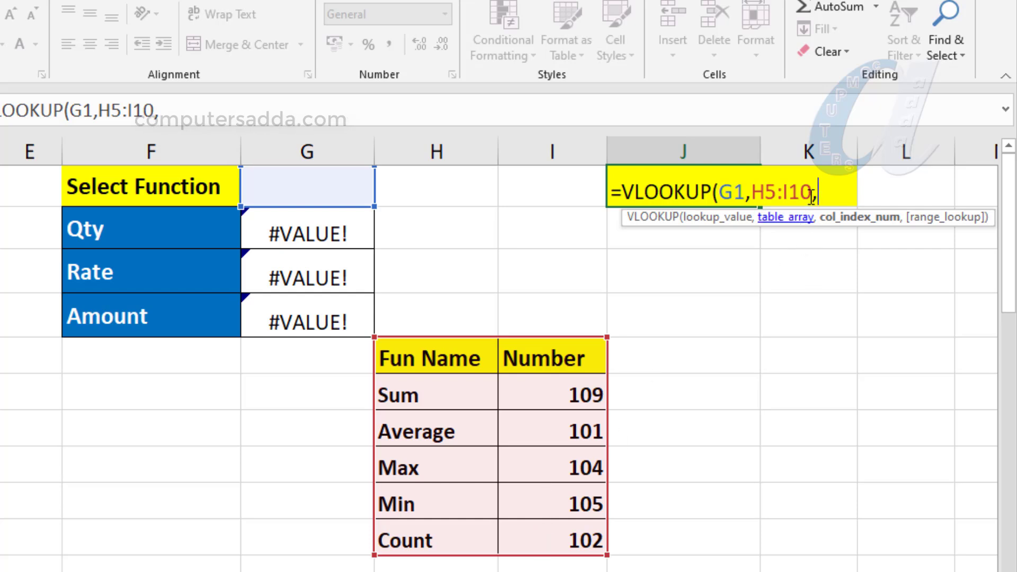
{"action": "type", "text": "2"}
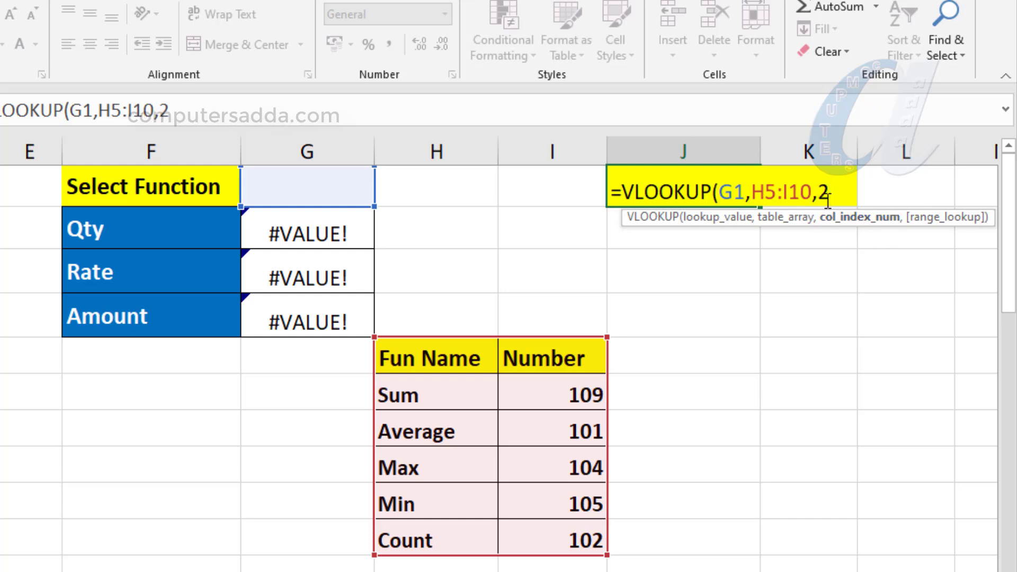
{"action": "type", "text": ",0"}
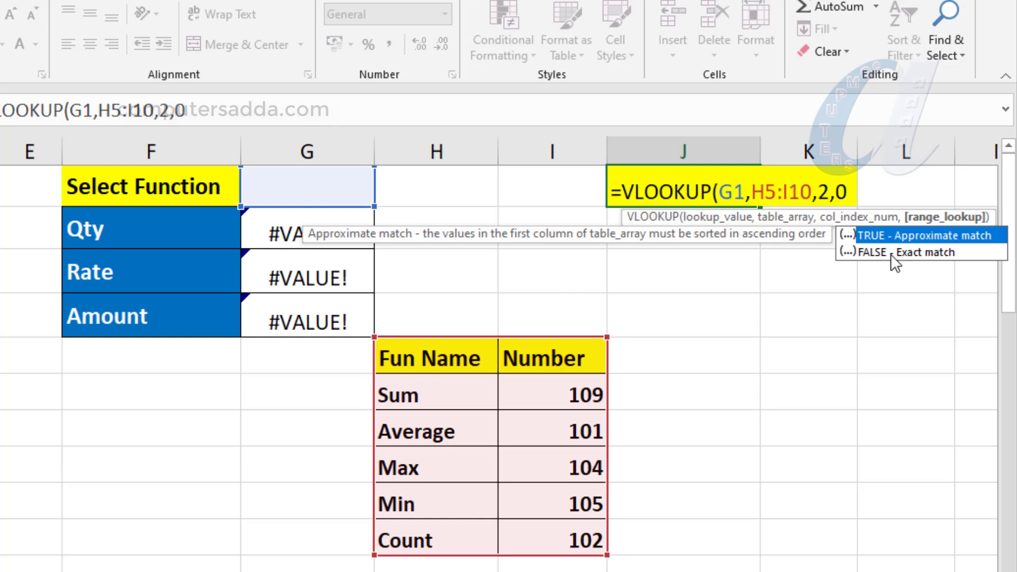
{"action": "type", "text": ")"}
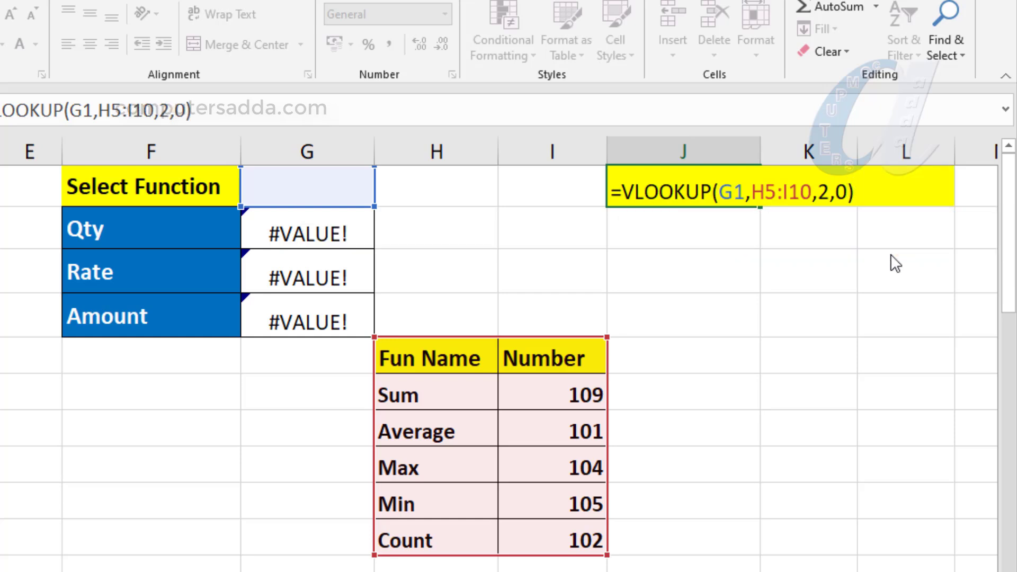
{"action": "key", "text": "Return"}
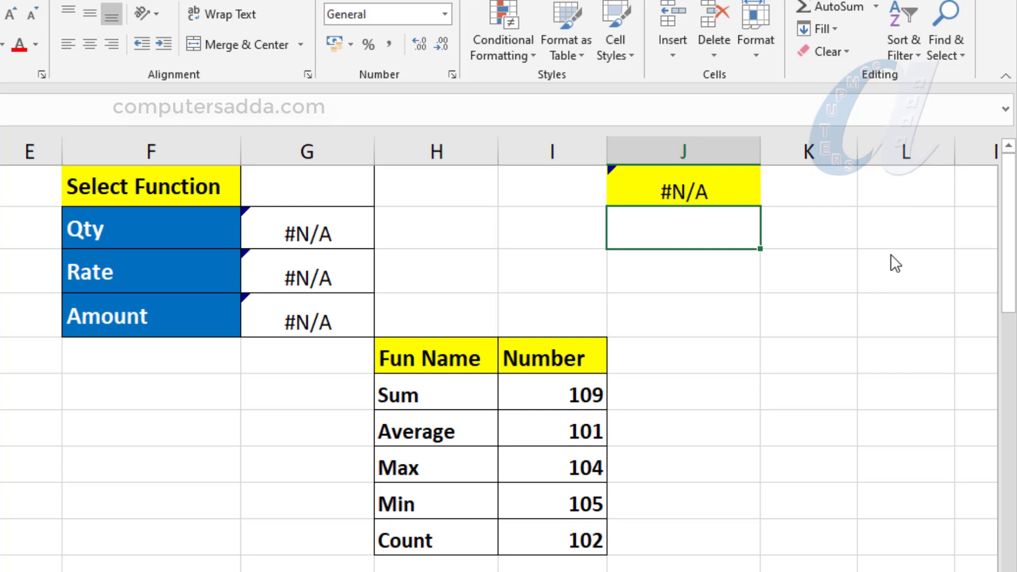
Step: Type sum, then average, into G1 and watch the subtotal results update
{"action": "left_click", "coordinate": [300, 185]}
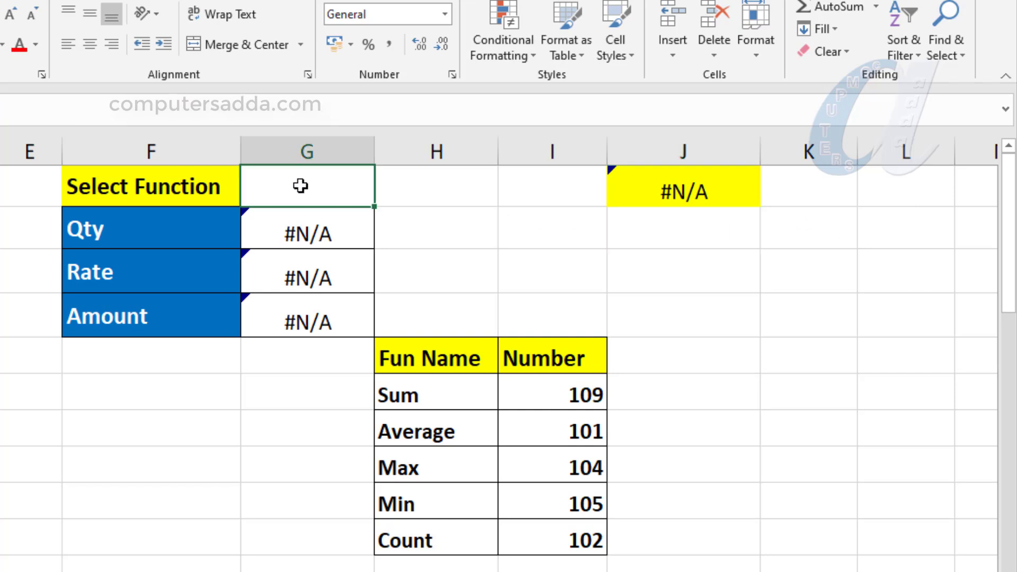
{"action": "type", "text": "sum"}
{"action": "key", "text": "Return"}
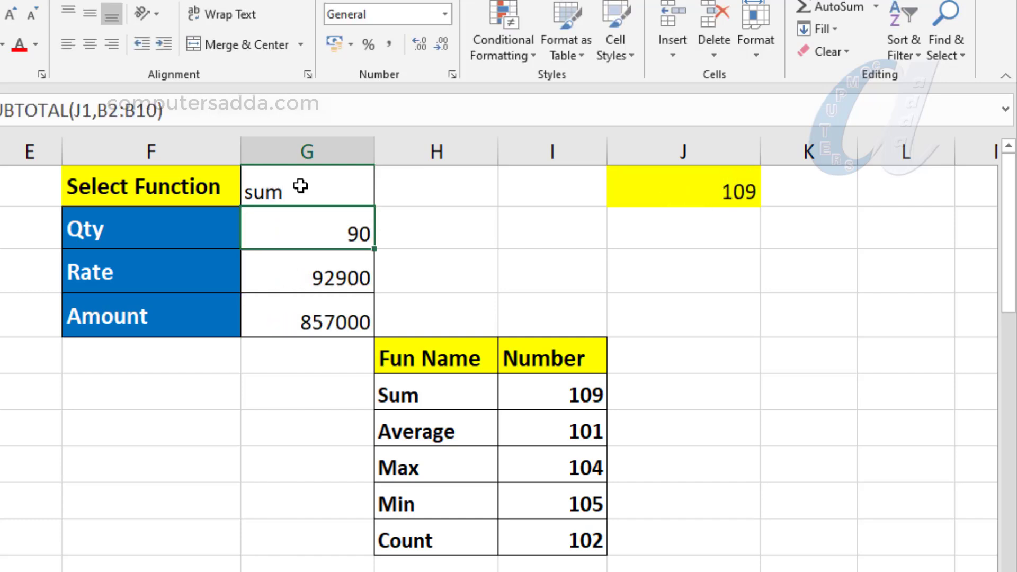
{"action": "left_click_drag", "start_coordinate": [302, 233], "coordinate": [301, 328]}
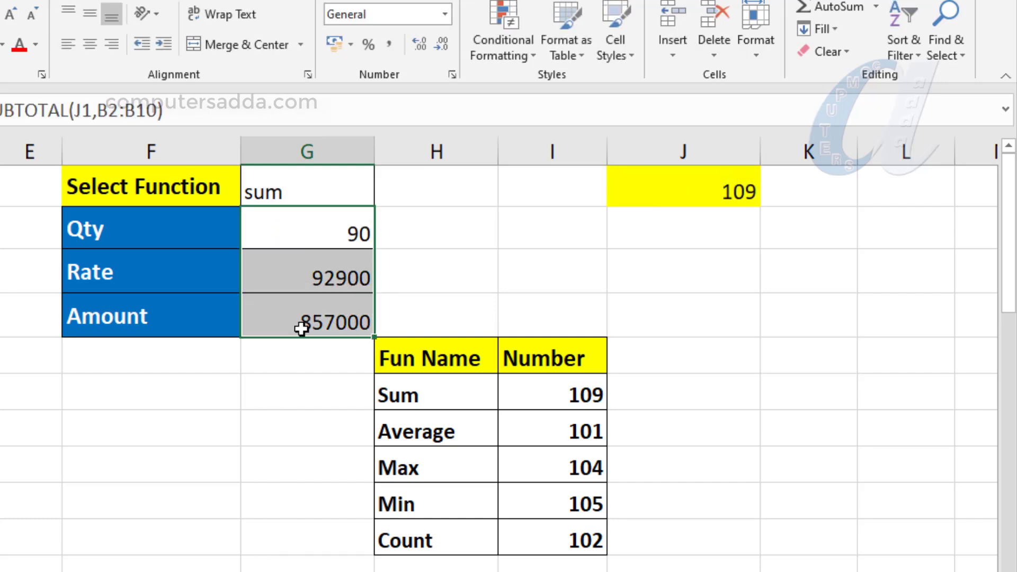
{"action": "left_click", "coordinate": [301, 181]}
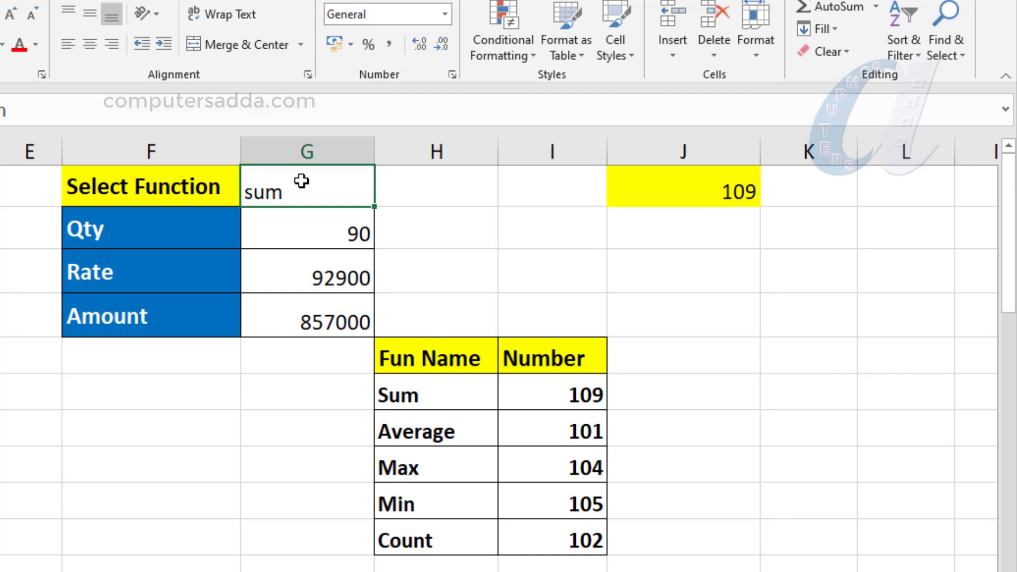
{"action": "type", "text": "average"}
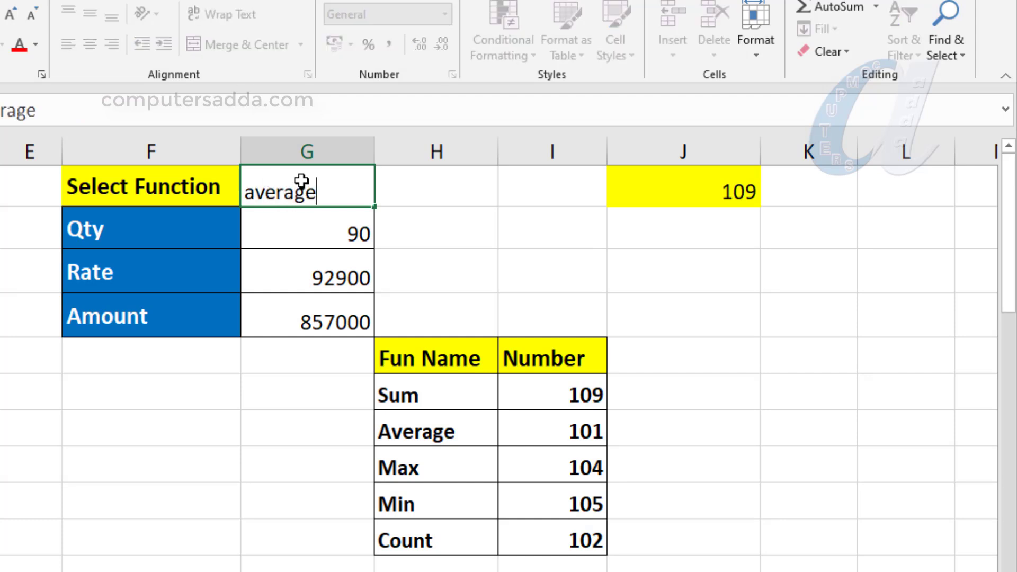
{"action": "key", "text": "Return"}
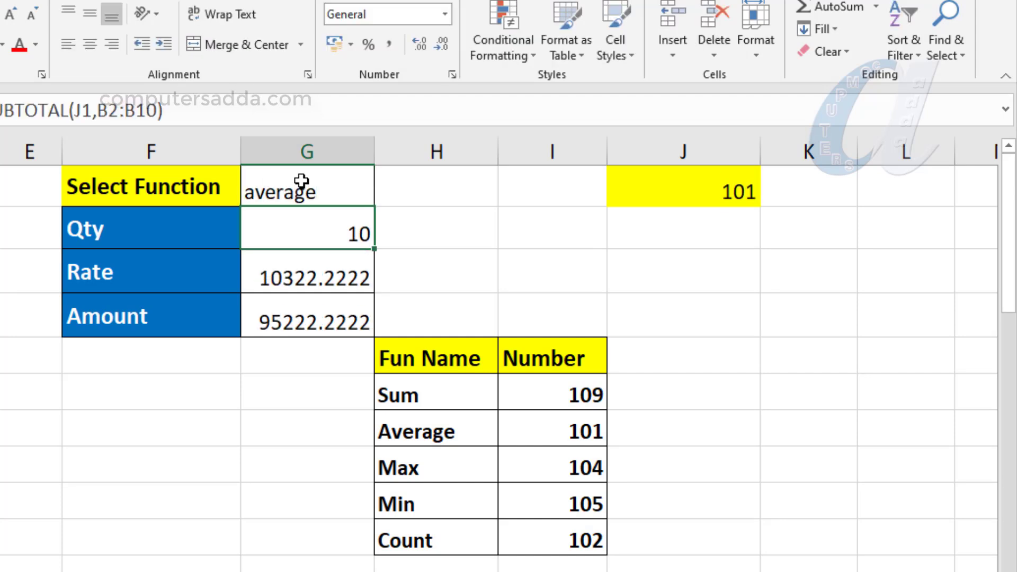
Step: Enter max in the cell below G1, overwriting the Qty result, and review the table's function names
{"action": "type", "text": "max"}
{"action": "key", "text": "Return"}
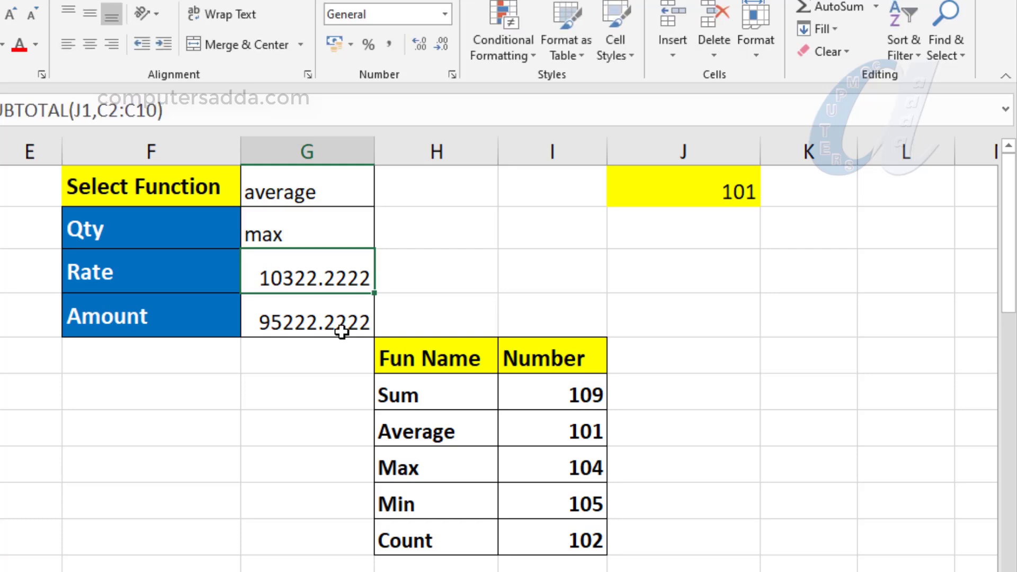
{"action": "left_click_drag", "start_coordinate": [402, 395], "coordinate": [409, 538]}
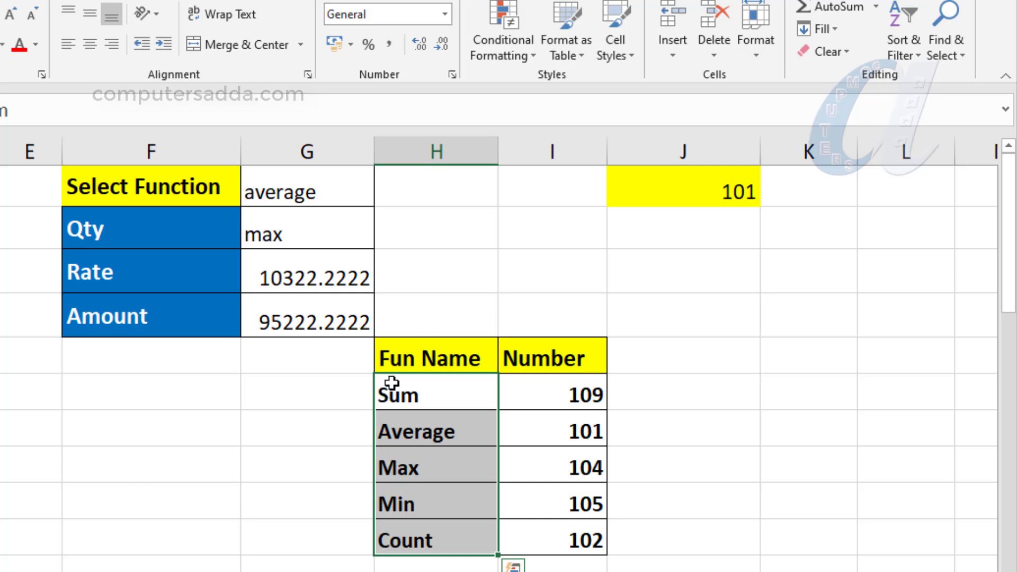
{"action": "left_click_drag", "start_coordinate": [411, 400], "coordinate": [413, 540]}
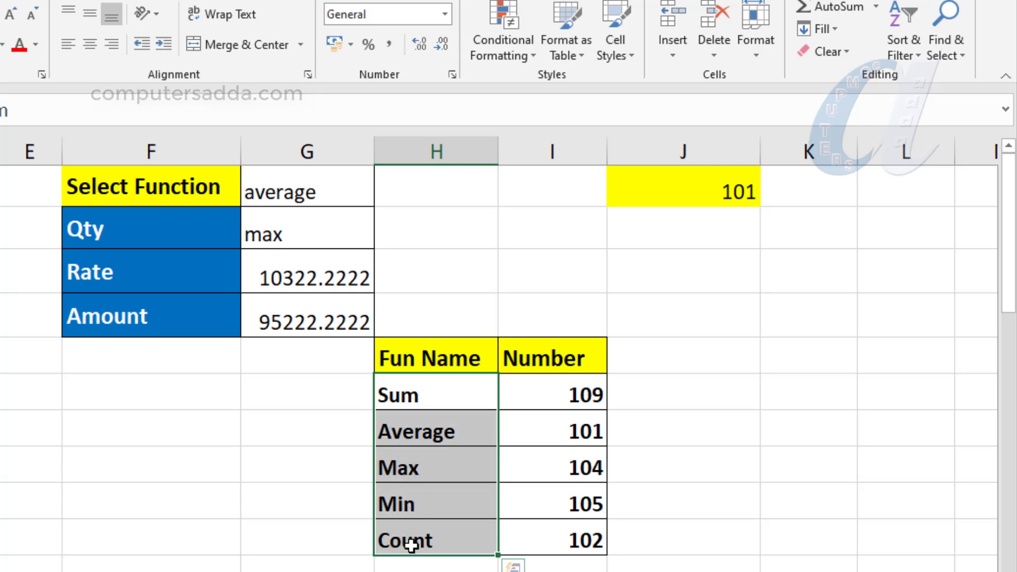
{"action": "left_click", "coordinate": [280, 189]}
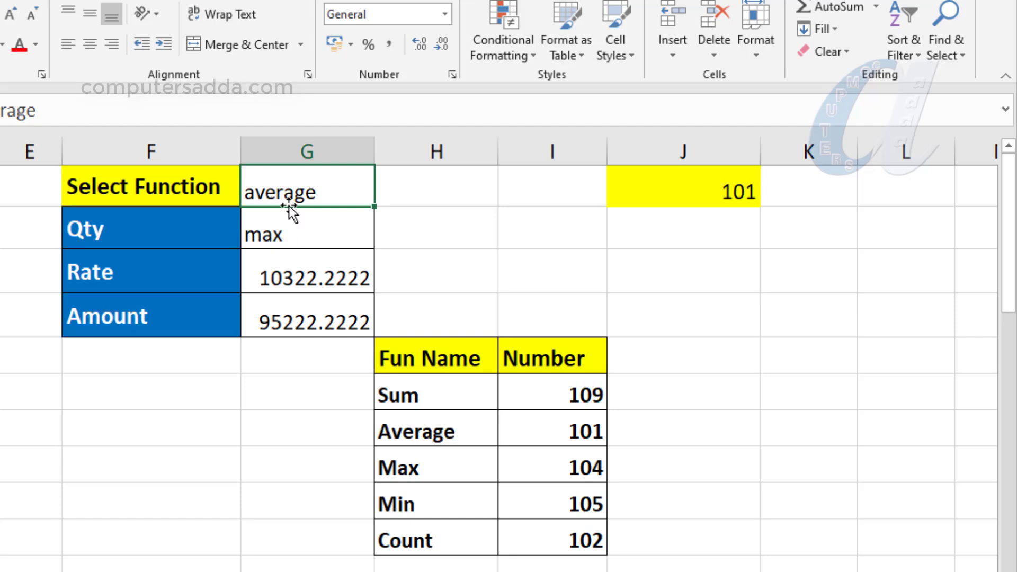
Step: Test avg and then average in G1, and finally delete G1's contents
{"action": "type", "text": "avg"}
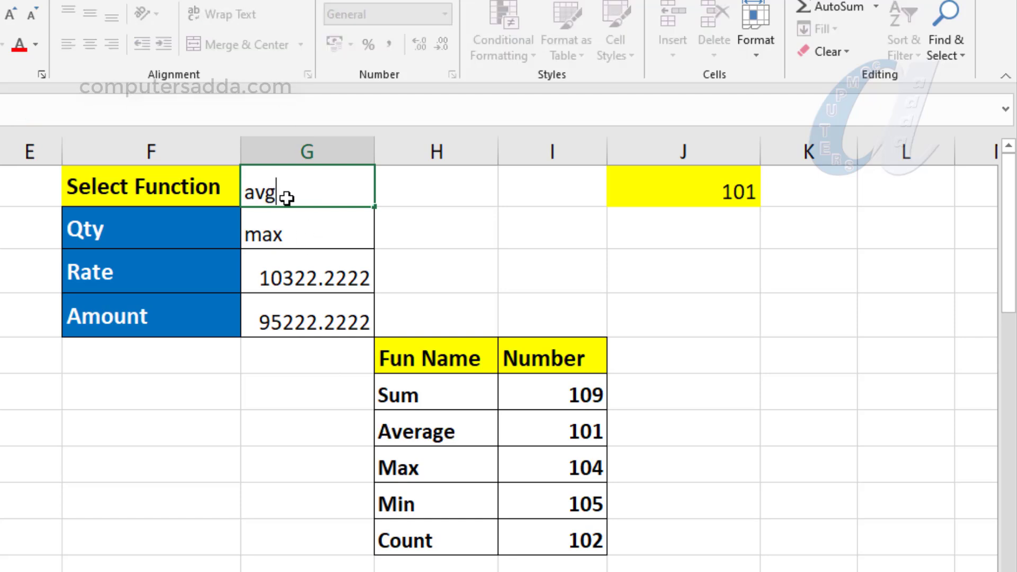
{"action": "key", "text": "Return"}
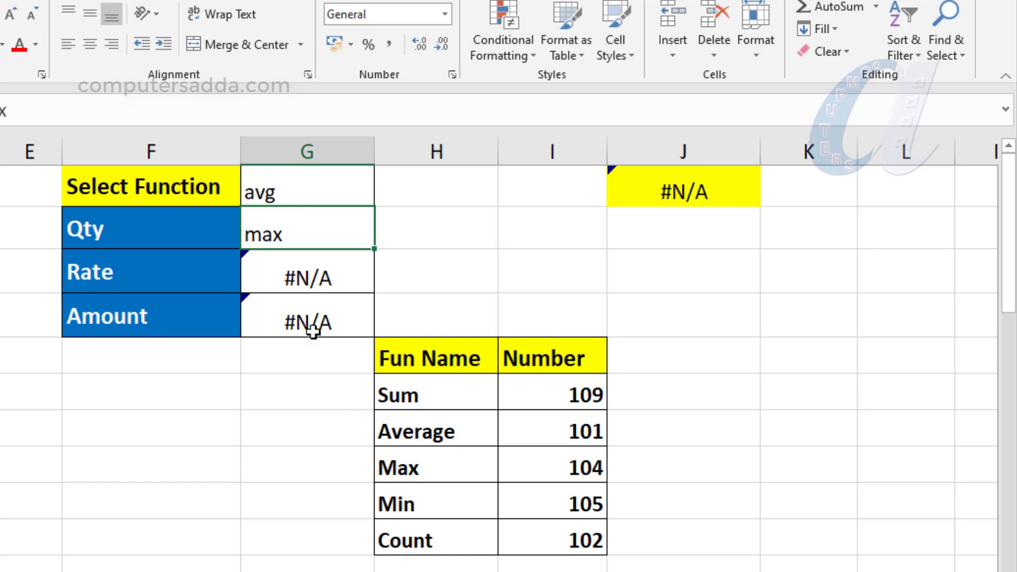
{"action": "left_click", "coordinate": [283, 180]}
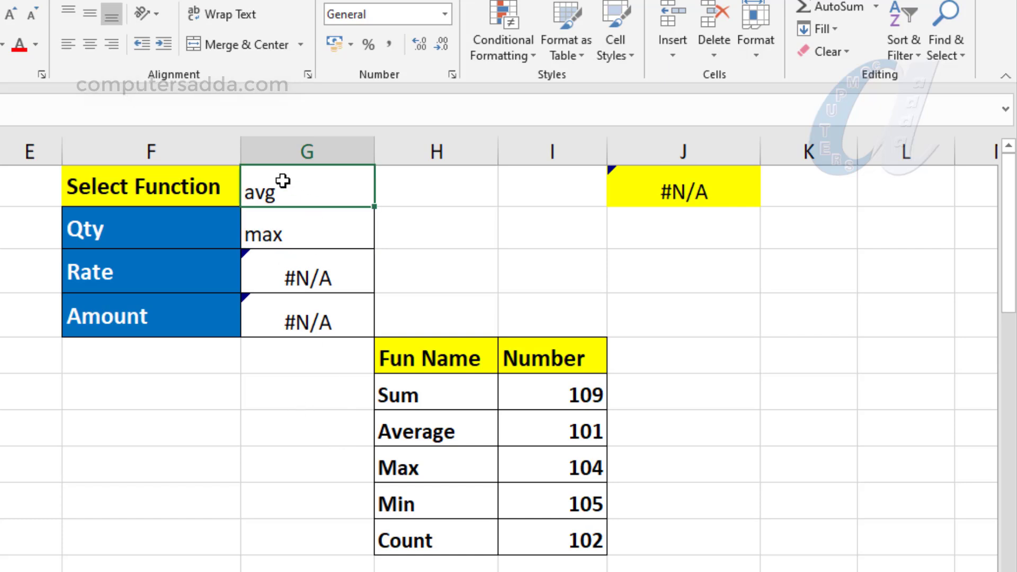
{"action": "type", "text": "av"}
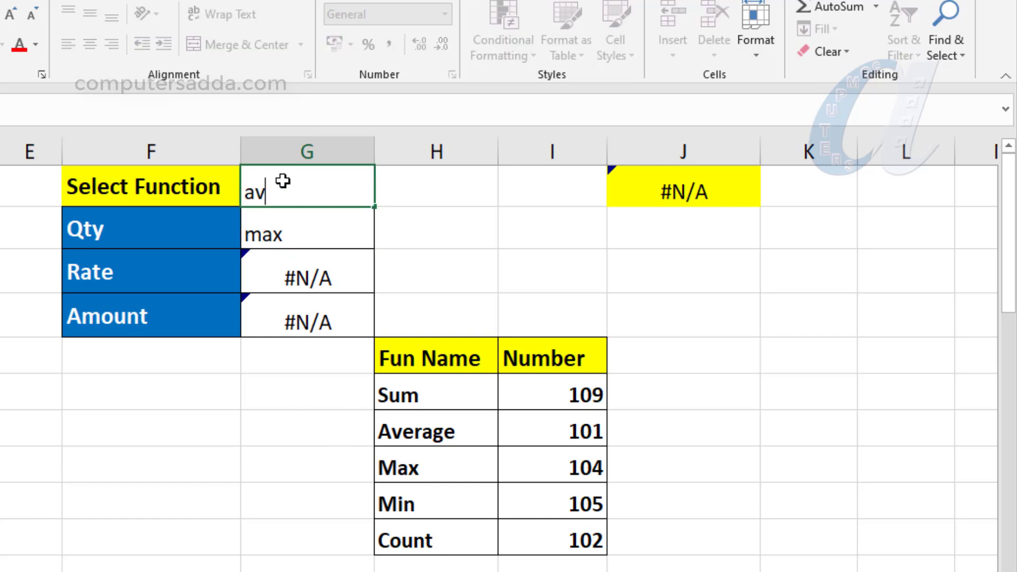
{"action": "type", "text": "erage"}
{"action": "key", "text": "Return"}
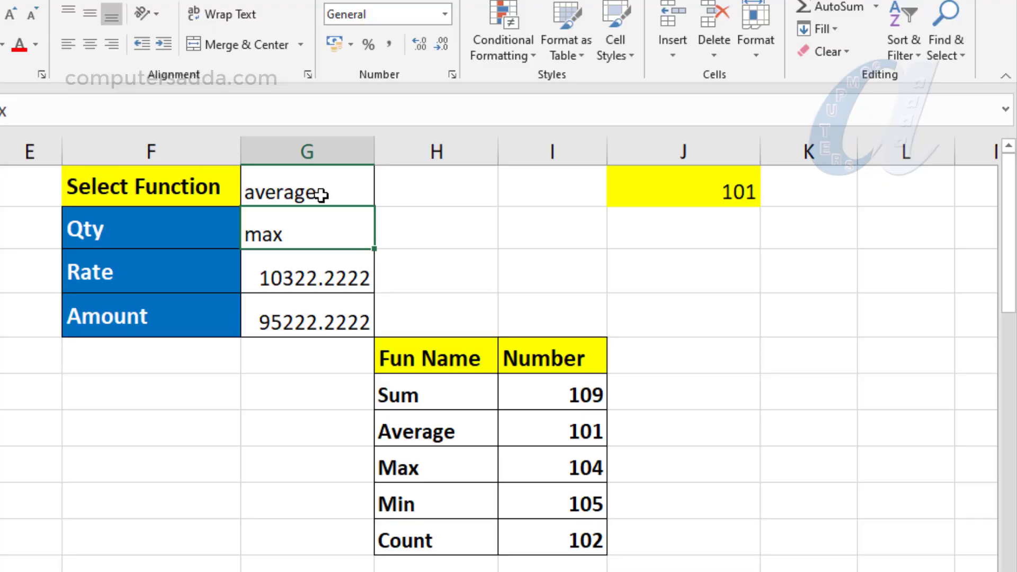
{"action": "left_click", "coordinate": [289, 182]}
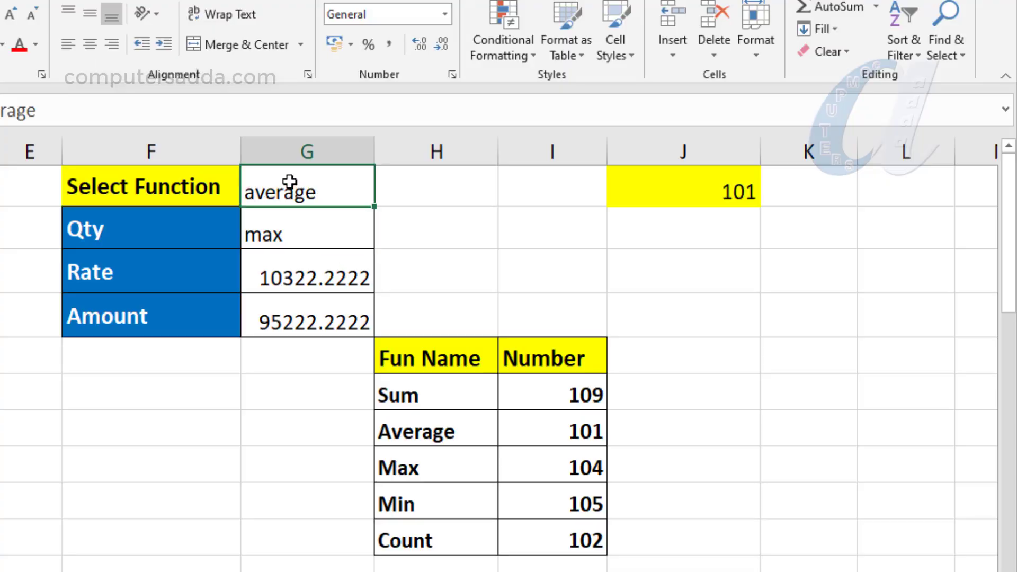
{"action": "key", "text": "Delete"}
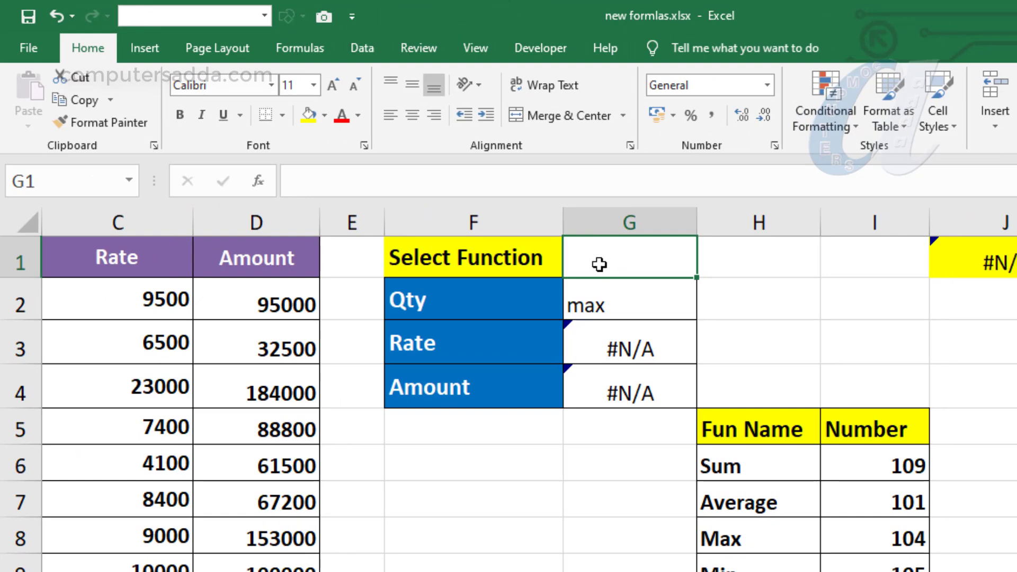
Step: Give G1 a List data validation sourced from =$H$6:$H$10, offering Sum, Average, Max, Min and Count
{"action": "left_click", "coordinate": [368, 49]}
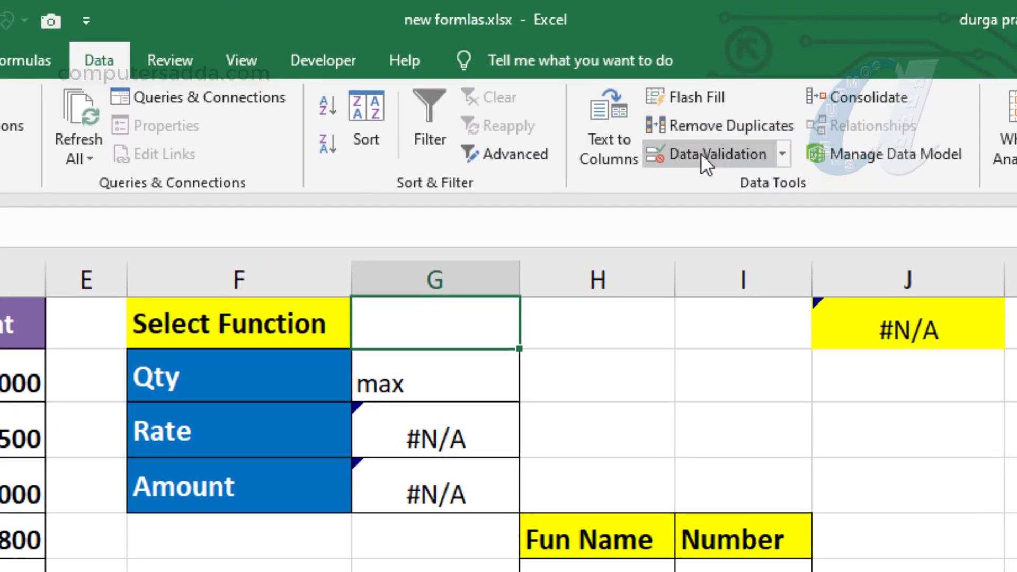
{"action": "left_click", "coordinate": [701, 154]}
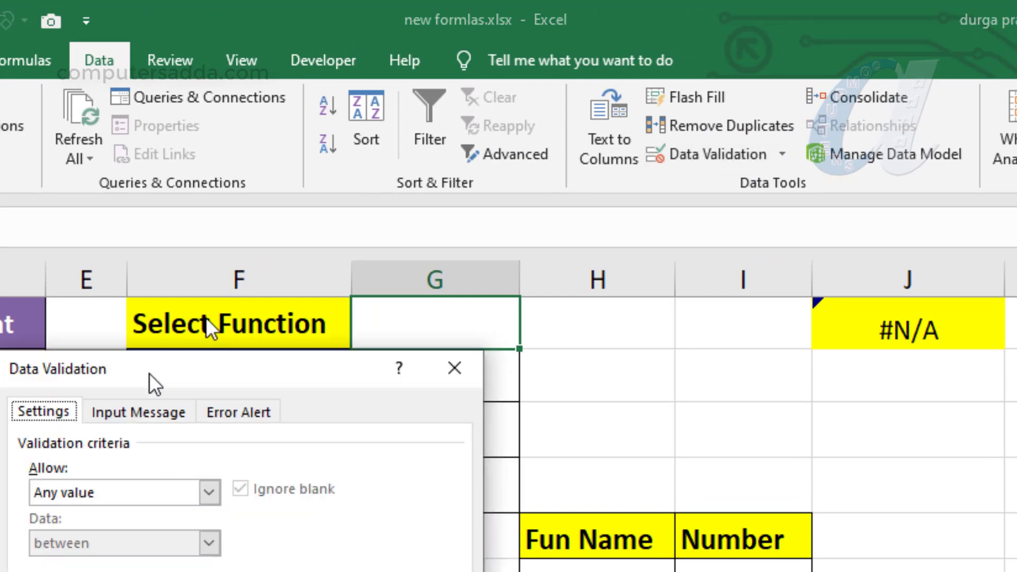
{"action": "left_click_drag", "start_coordinate": [149, 373], "coordinate": [205, 111]}
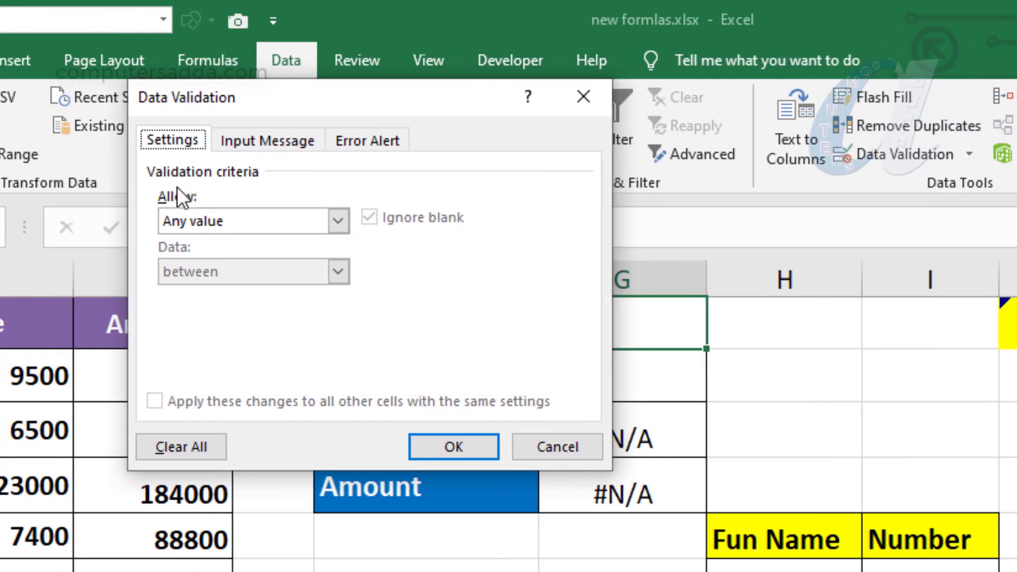
{"action": "left_click", "coordinate": [342, 217]}
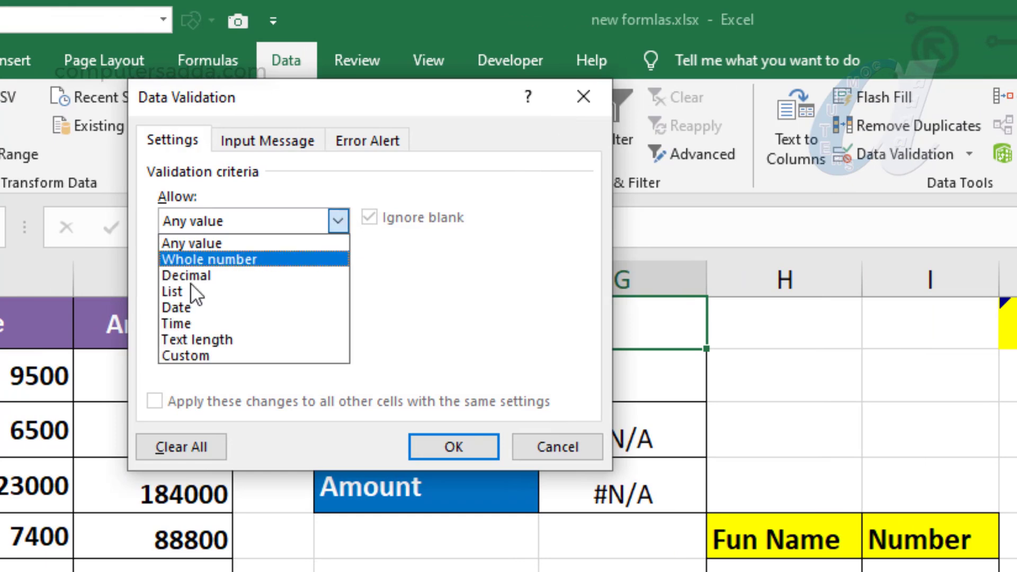
{"action": "left_click", "coordinate": [177, 289]}
{"action": "left_click", "coordinate": [179, 321]}
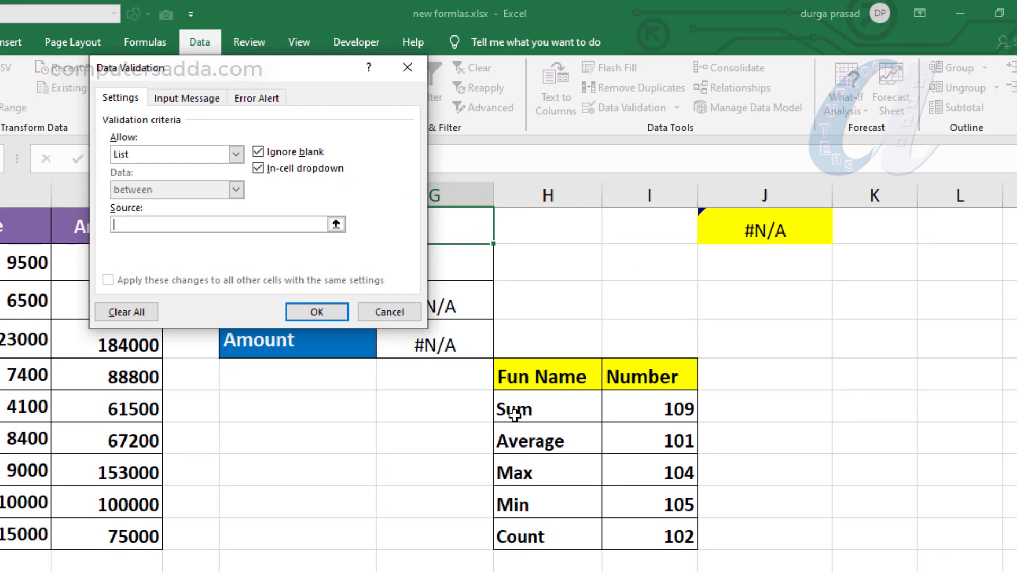
{"action": "left_click_drag", "start_coordinate": [517, 411], "coordinate": [517, 536]}
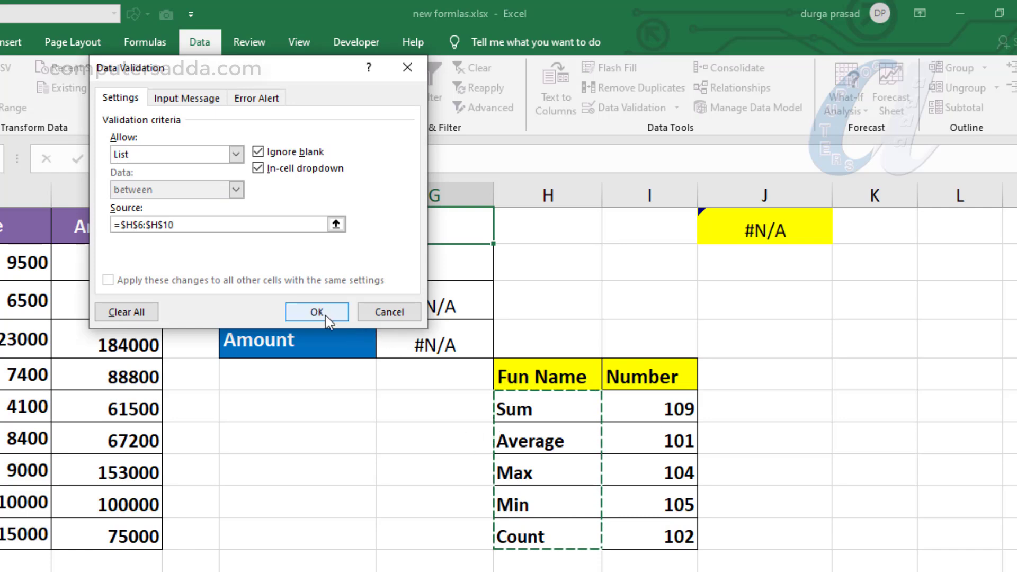
{"action": "left_click", "coordinate": [320, 311]}
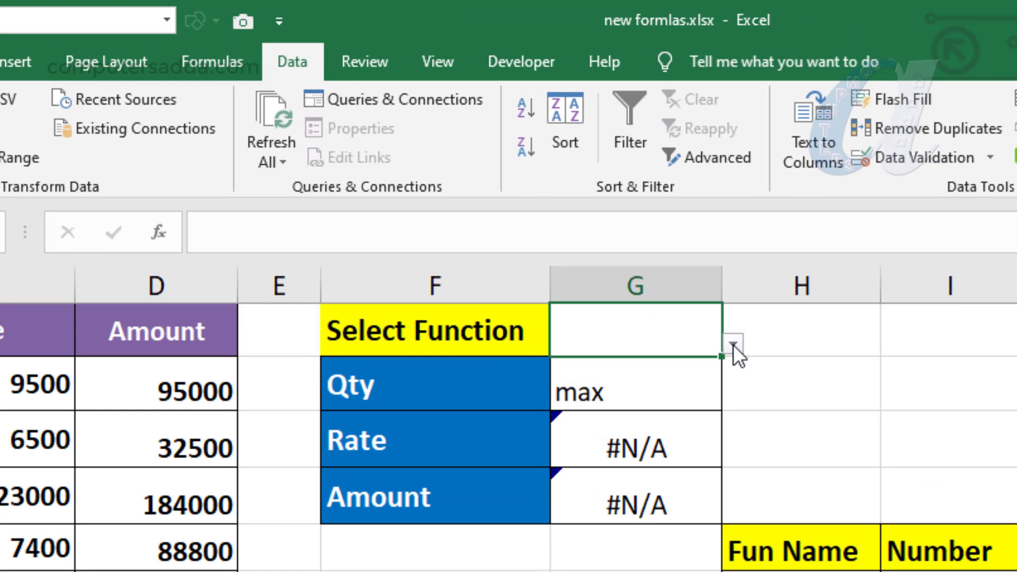
Step: Try Average and Max in G1's dropdown, then choose Sum to get totals 90, 92900 and 857000
{"action": "left_click", "coordinate": [733, 345]}
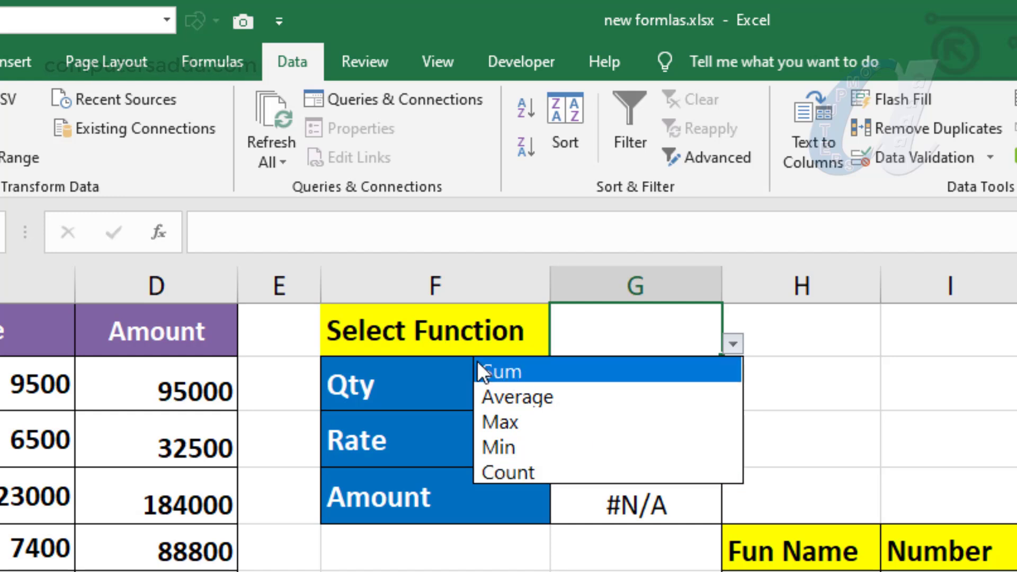
{"action": "left_click", "coordinate": [514, 397]}
{"action": "left_click", "coordinate": [733, 345]}
{"action": "left_click", "coordinate": [520, 421]}
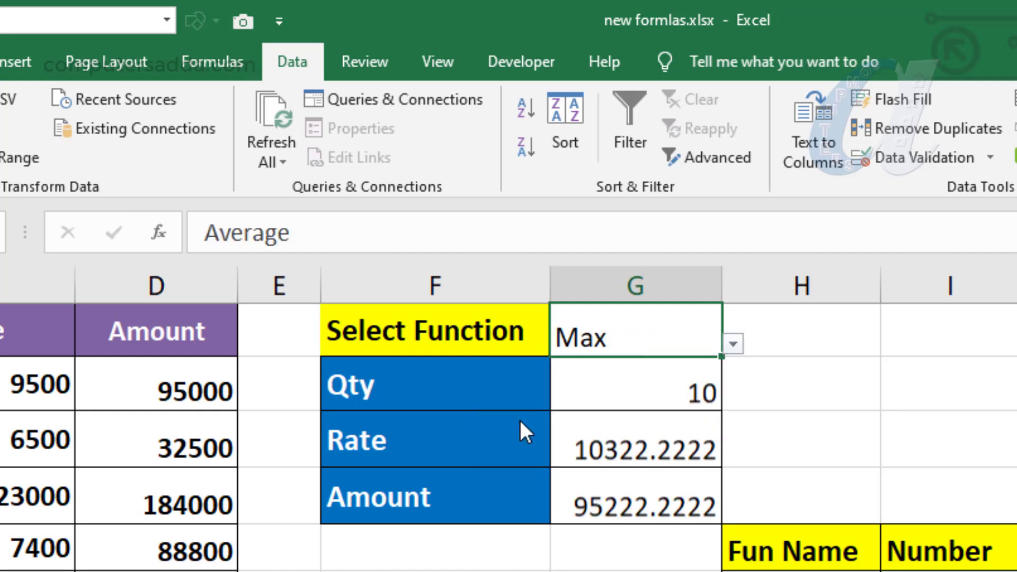
{"action": "left_click", "coordinate": [733, 344]}
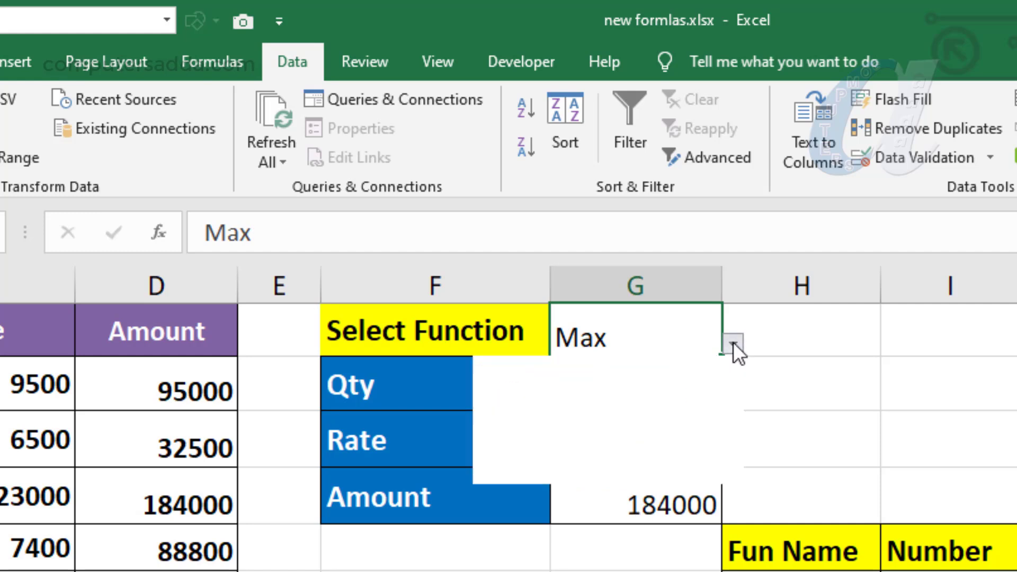
{"action": "left_click", "coordinate": [525, 374]}
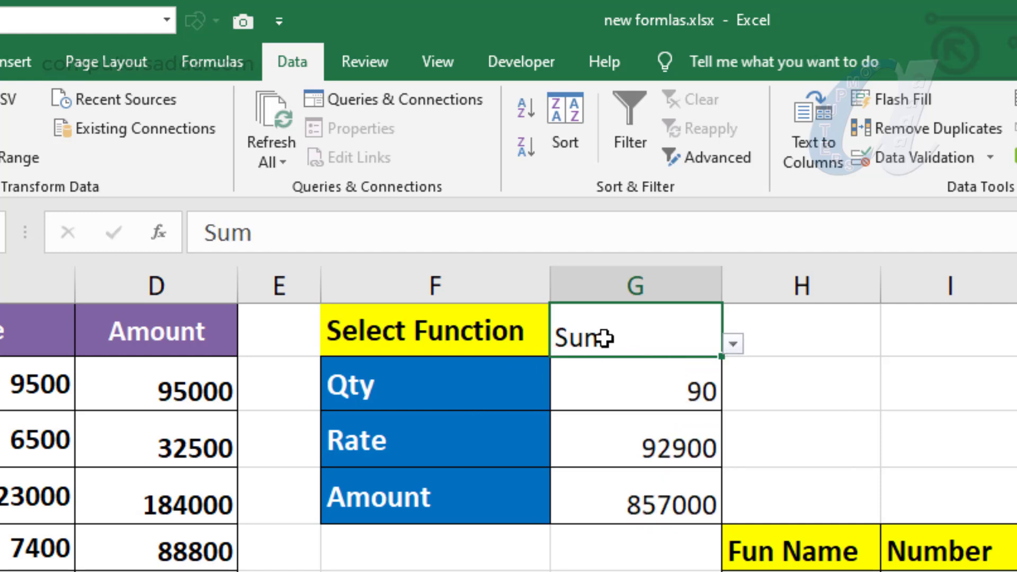
Step: Make cells G1:G4 bold and increase their font size to 12
{"action": "left_click_drag", "start_coordinate": [618, 333], "coordinate": [618, 504]}
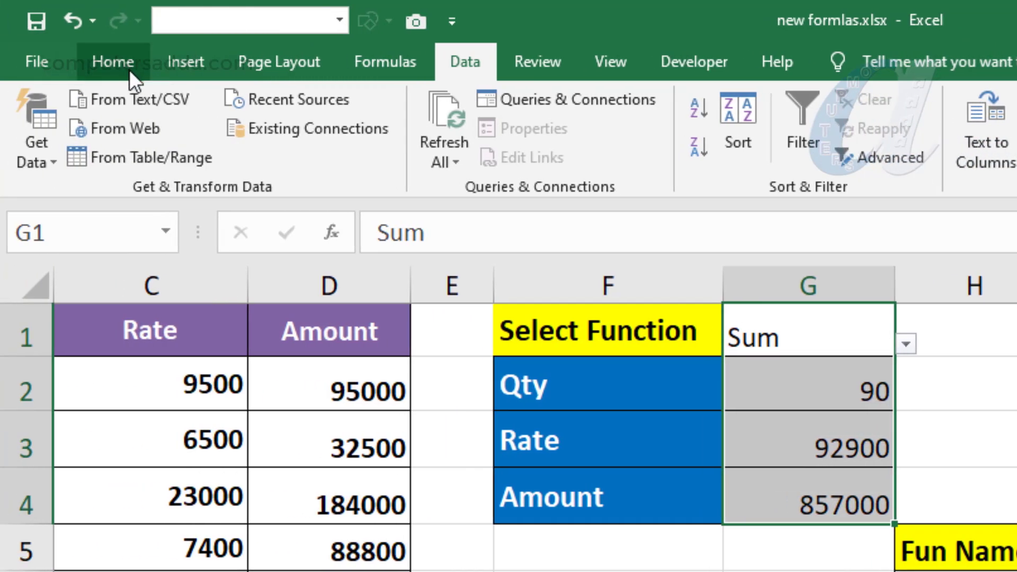
{"action": "left_click", "coordinate": [127, 69]}
{"action": "left_click", "coordinate": [232, 145]}
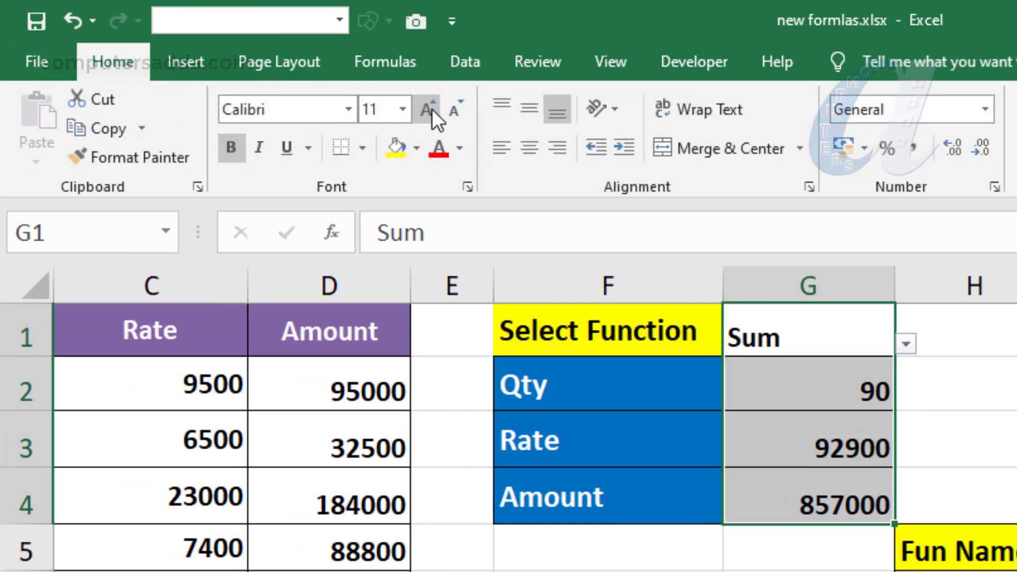
{"action": "left_click", "coordinate": [431, 102]}
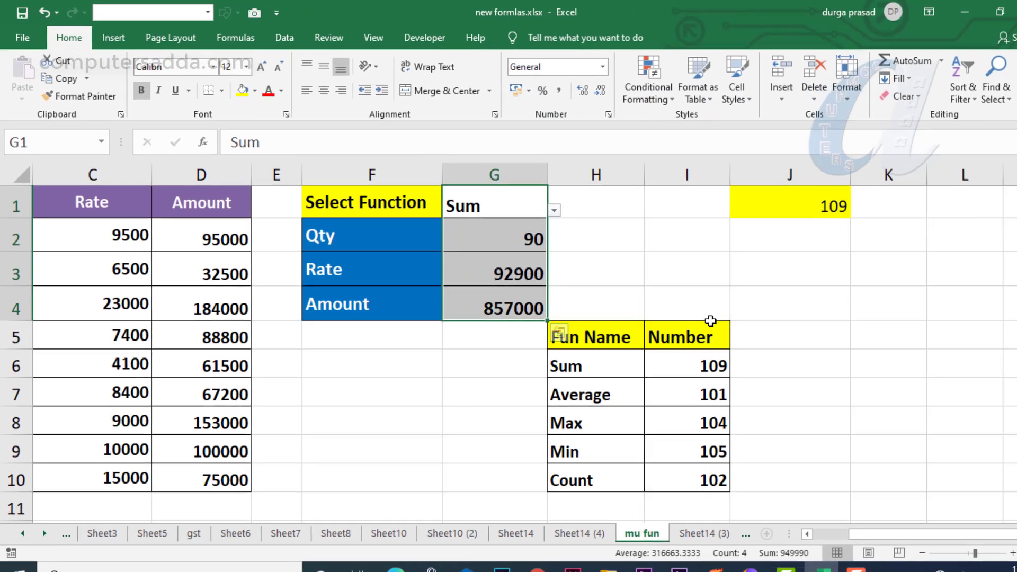
{"action": "left_click", "coordinate": [689, 333]}
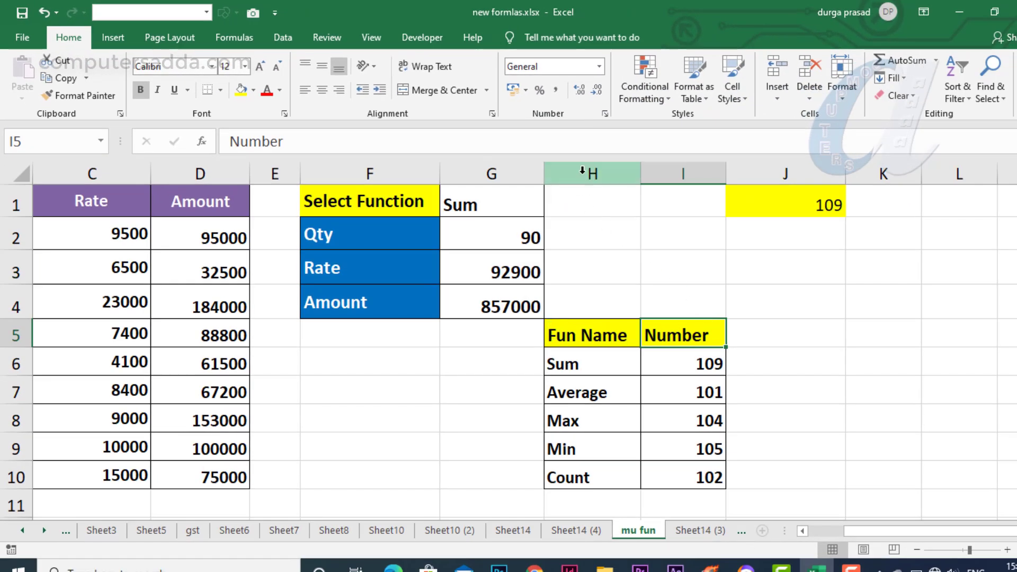
Step: Hide columns H, I and J, which hold the lookup table and function number
{"action": "left_click_drag", "start_coordinate": [583, 171], "coordinate": [813, 164]}
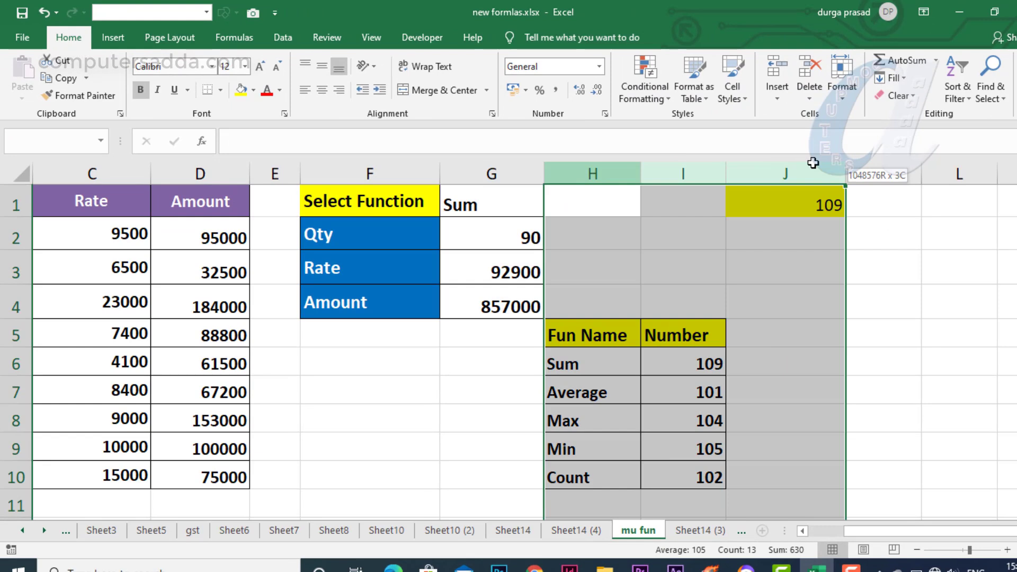
{"action": "left_click_drag", "start_coordinate": [813, 163], "coordinate": [811, 163]}
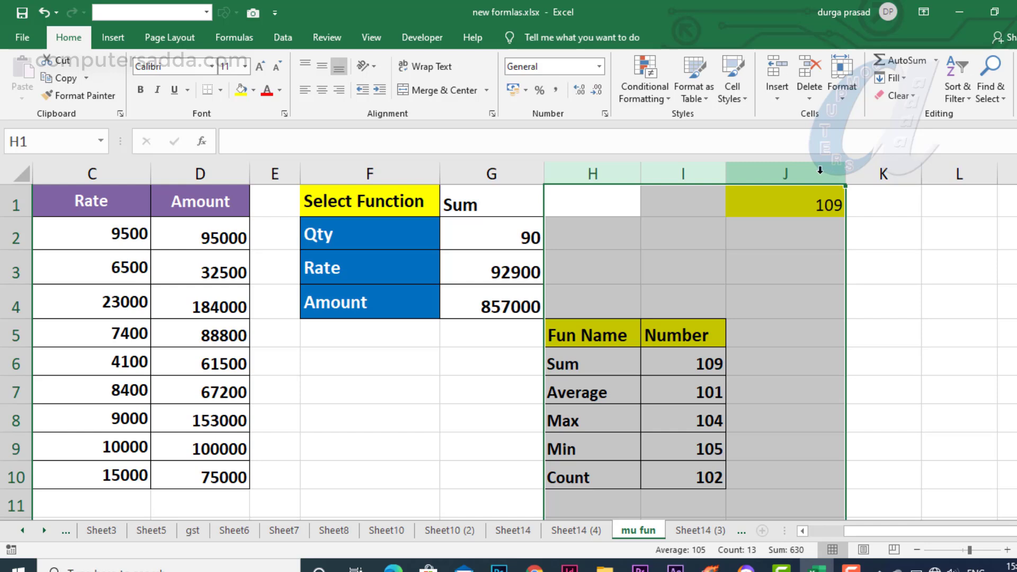
{"action": "right_click", "coordinate": [770, 178]}
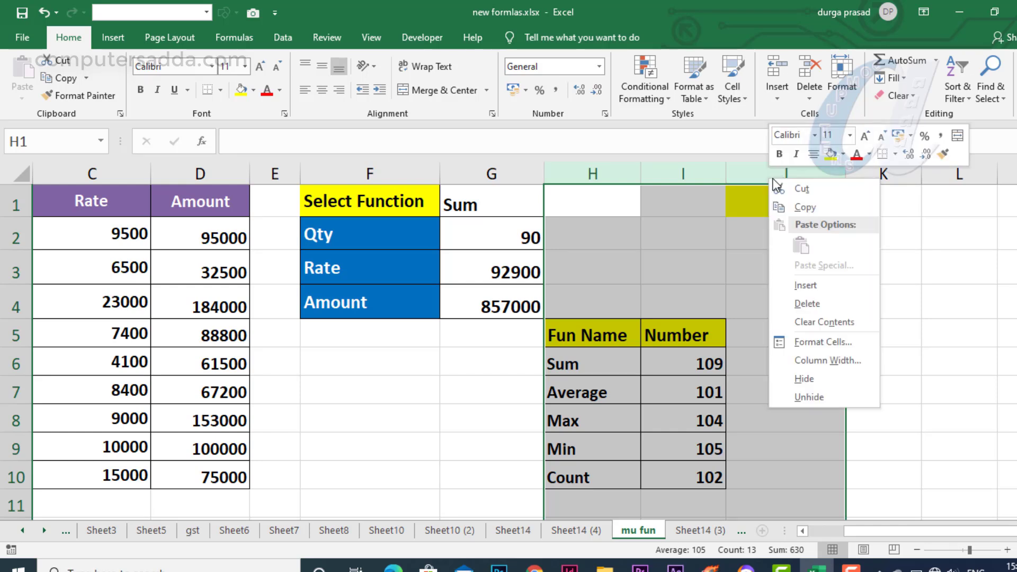
{"action": "left_click", "coordinate": [804, 378]}
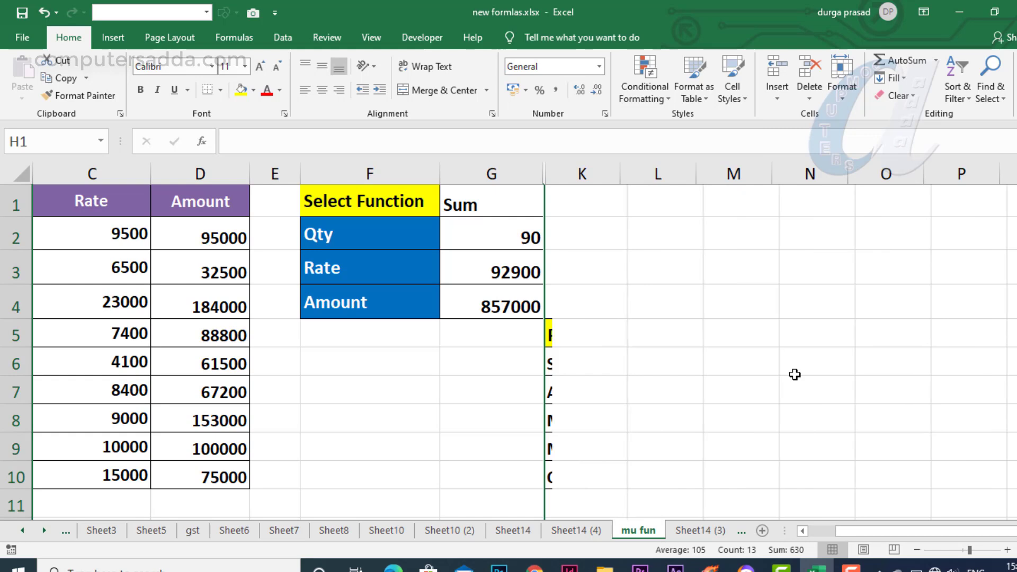
Step: On Sheet14 (4), reveal hidden columns I and J, select H6:I11, then return to mu fun
{"action": "left_click", "coordinate": [570, 532]}
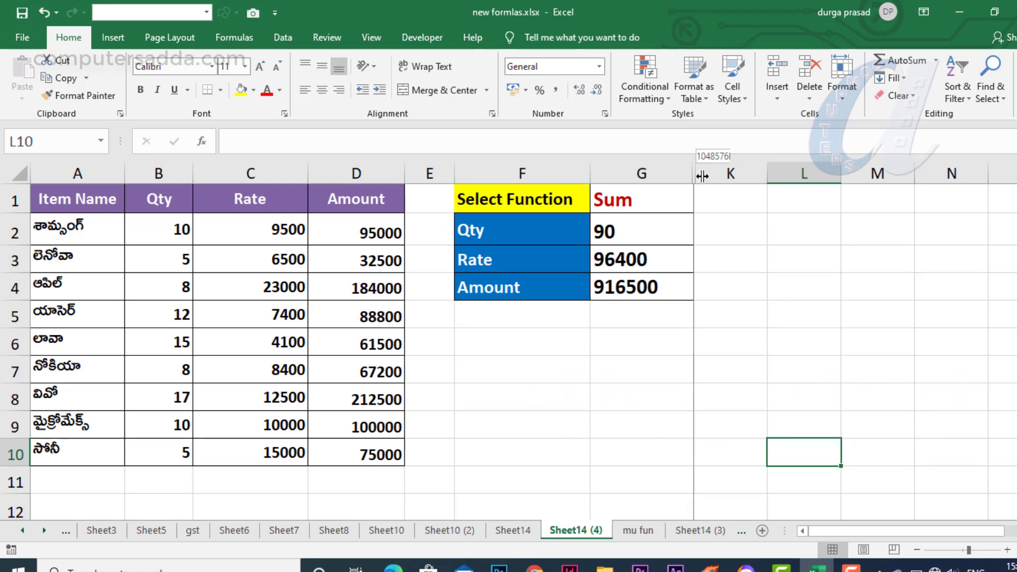
{"action": "left_click_drag", "start_coordinate": [702, 175], "coordinate": [801, 175]}
{"action": "left_click_drag", "start_coordinate": [724, 174], "coordinate": [950, 170]}
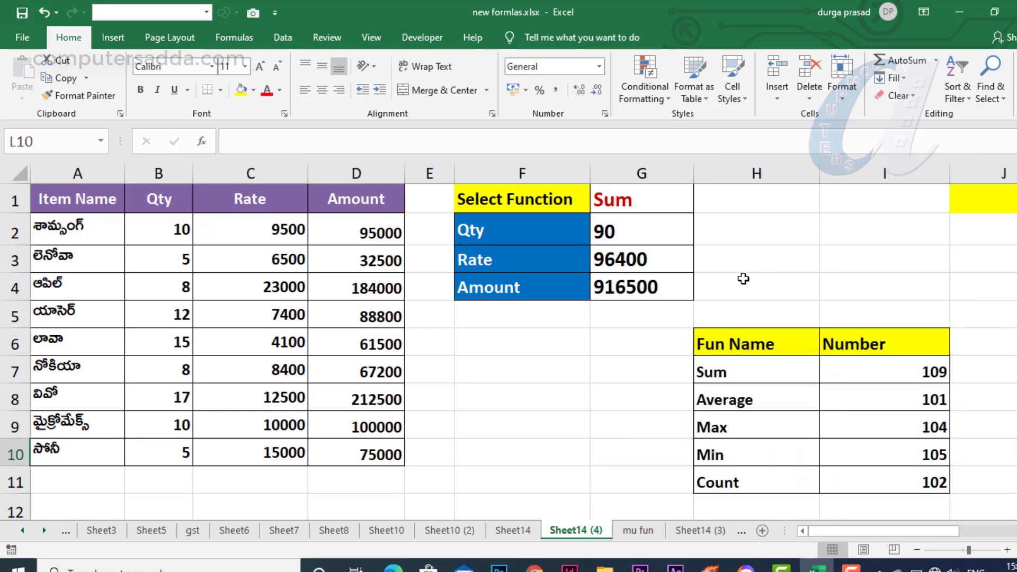
{"action": "left_click_drag", "start_coordinate": [731, 343], "coordinate": [883, 484]}
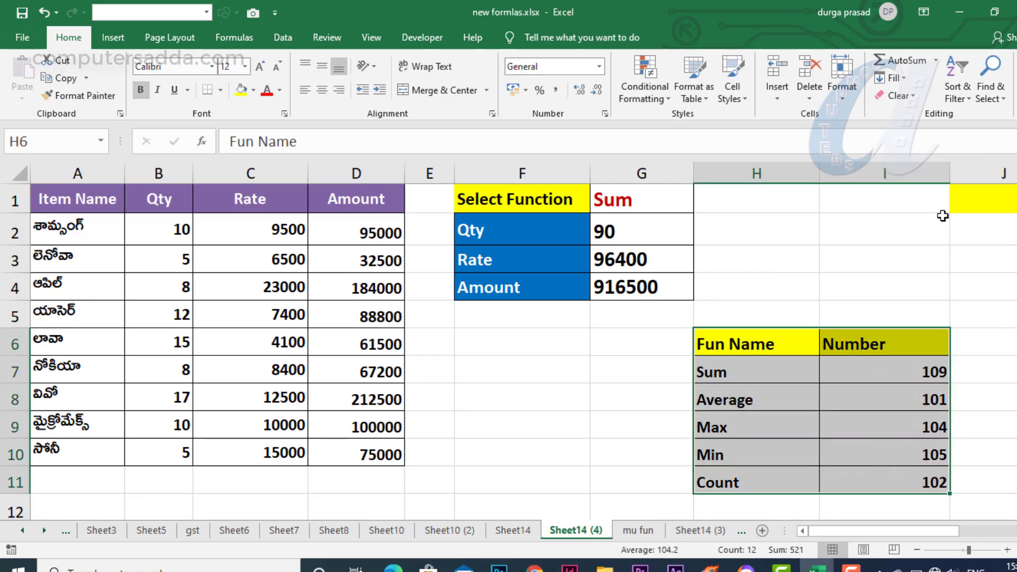
{"action": "left_click", "coordinate": [637, 531]}
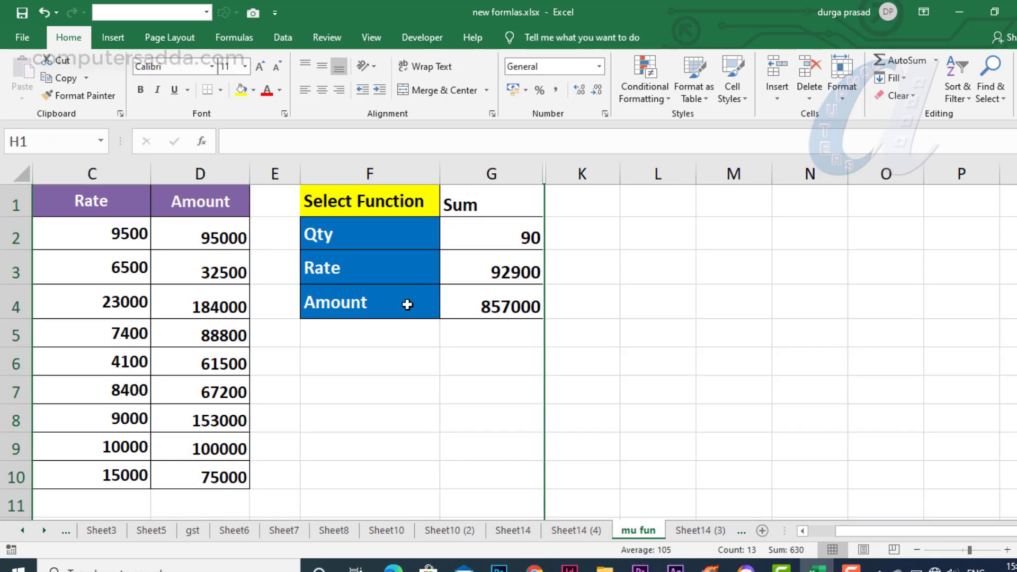